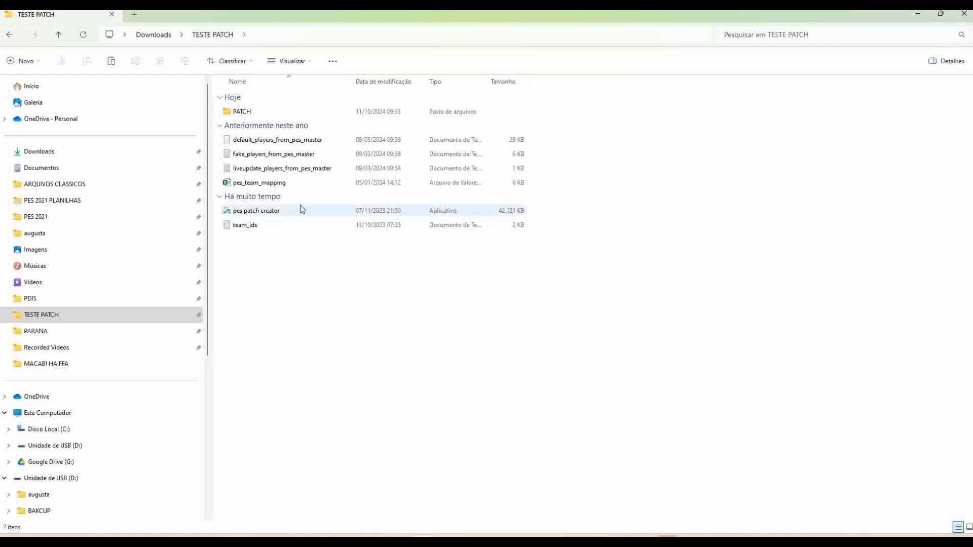
Open the pes_team_mapping file and fit the LOCATION, TEAM and ID columns to their contents
double_click(287, 184)
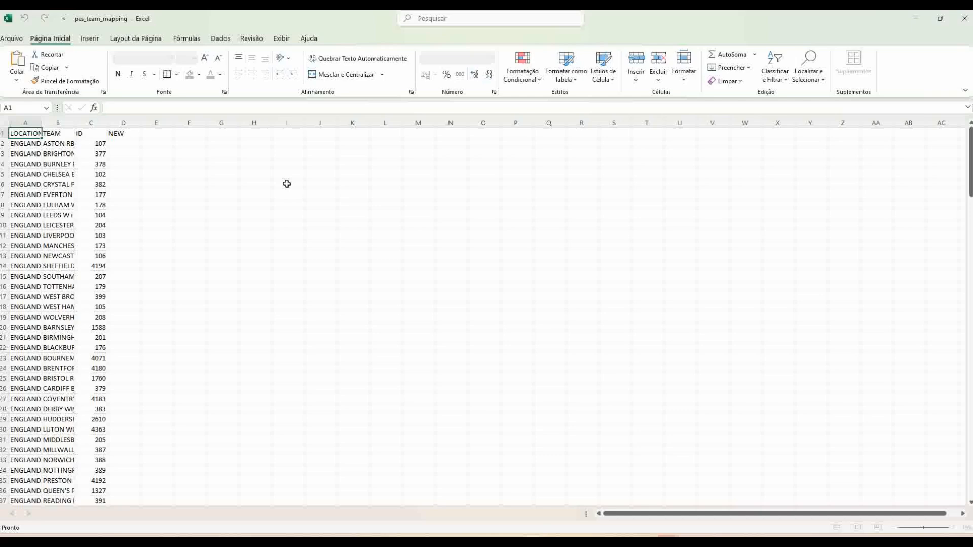
double_click(43, 123)
double_click(91, 122)
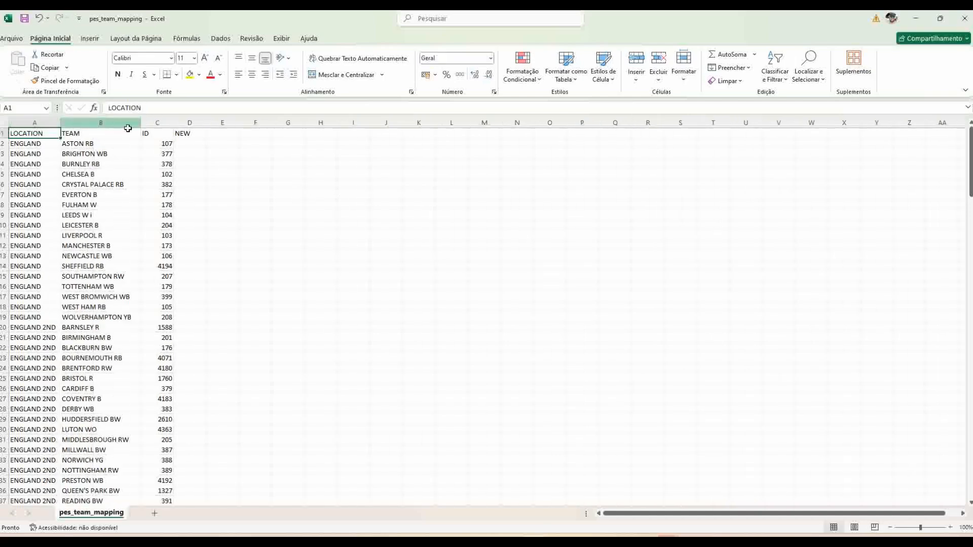
double_click(173, 123)
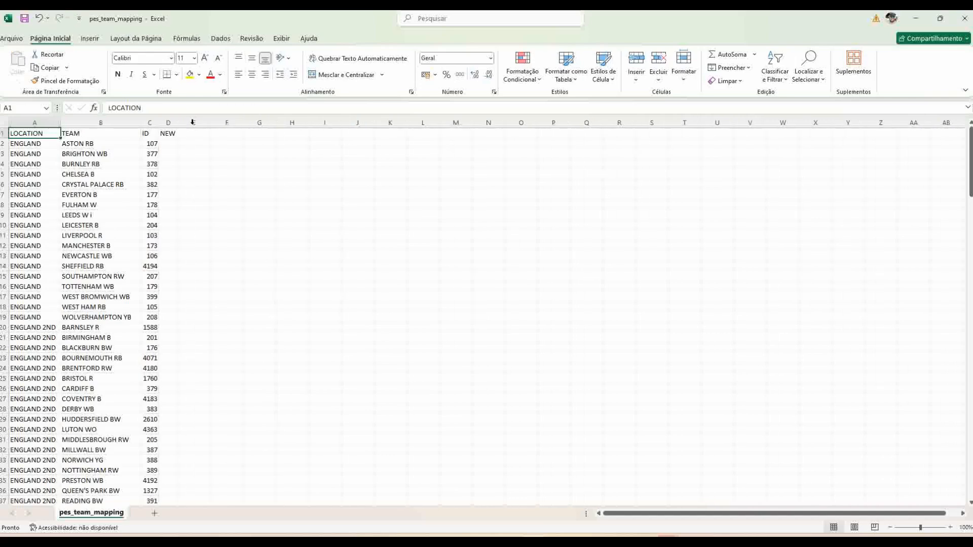
Look through the LOCATION column to examine how the teams are grouped across the whole list
left_click(39, 123)
left_click(33, 133)
left_click_drag(34, 144, 42, 402)
scroll(43, 298, "down", 20)
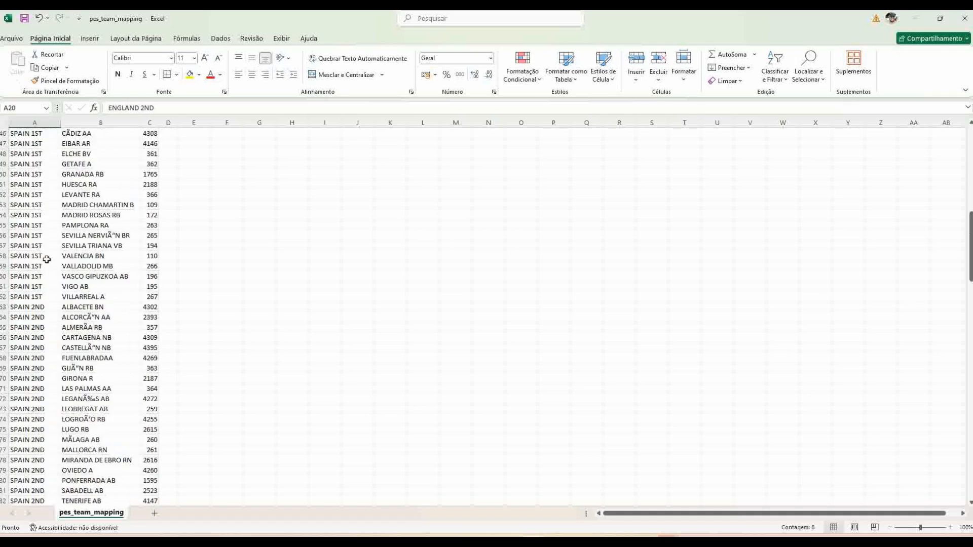
scroll(45, 252, "down", 14)
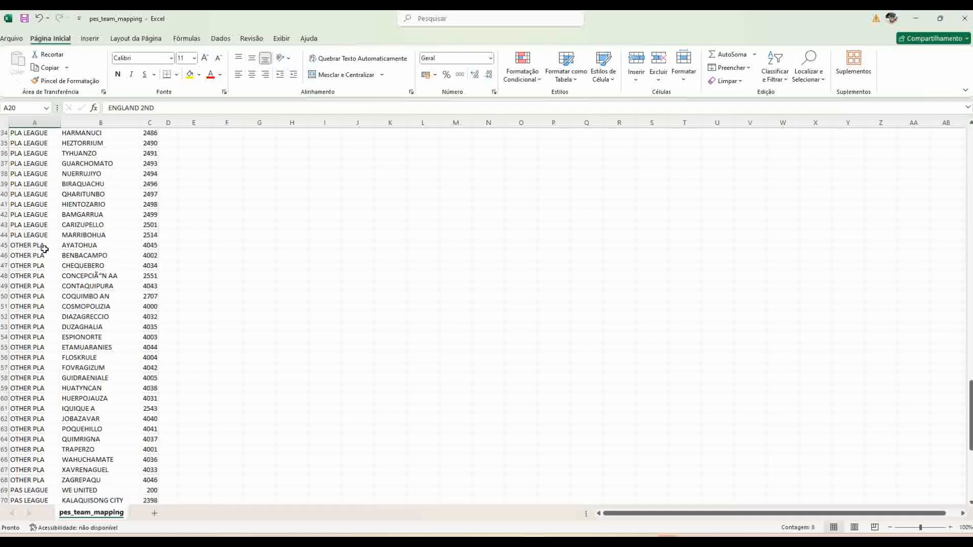
left_click(38, 327)
scroll(38, 327, "down", 7)
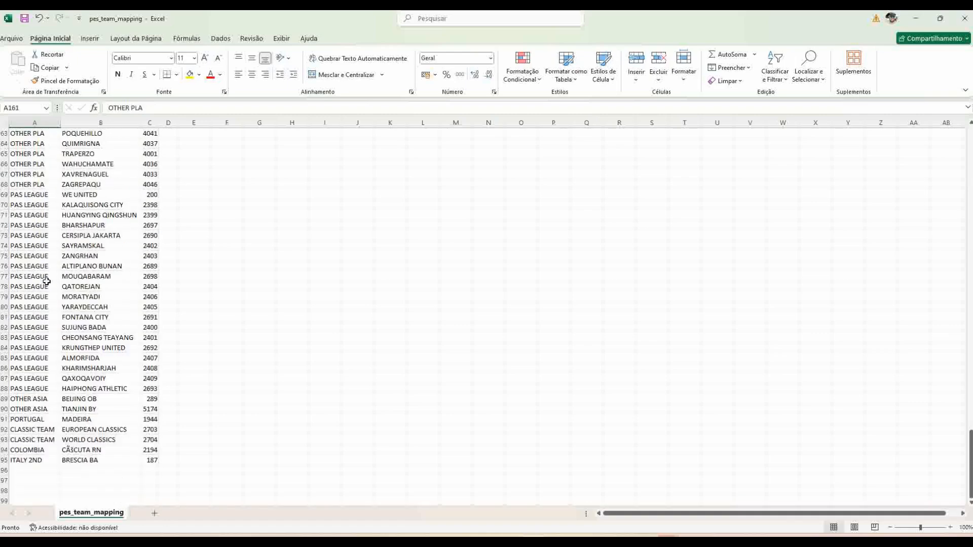
scroll(45, 284, "up", 20)
scroll(77, 251, "up", 20)
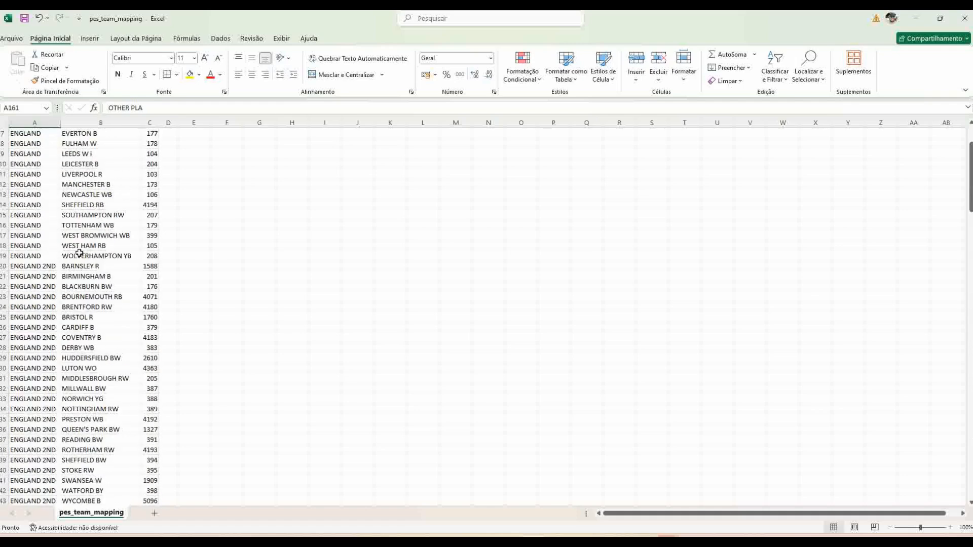
Examine the TEAM and ID columns of the team list, and switch back to the TESTE PATCH folder in File Explorer
left_click_drag(100, 144, 102, 328)
left_click_drag(152, 144, 157, 191)
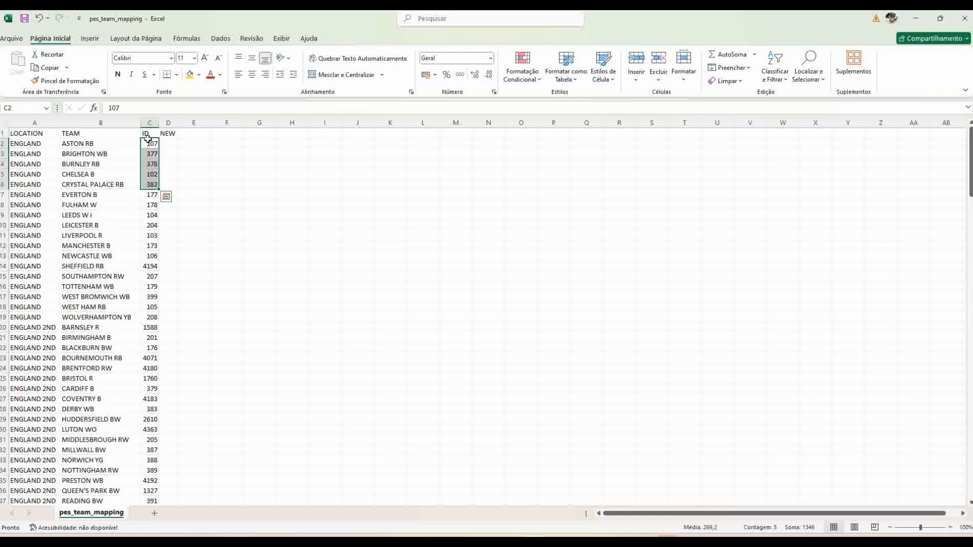
key("ctrl+space")
left_click(301, 191)
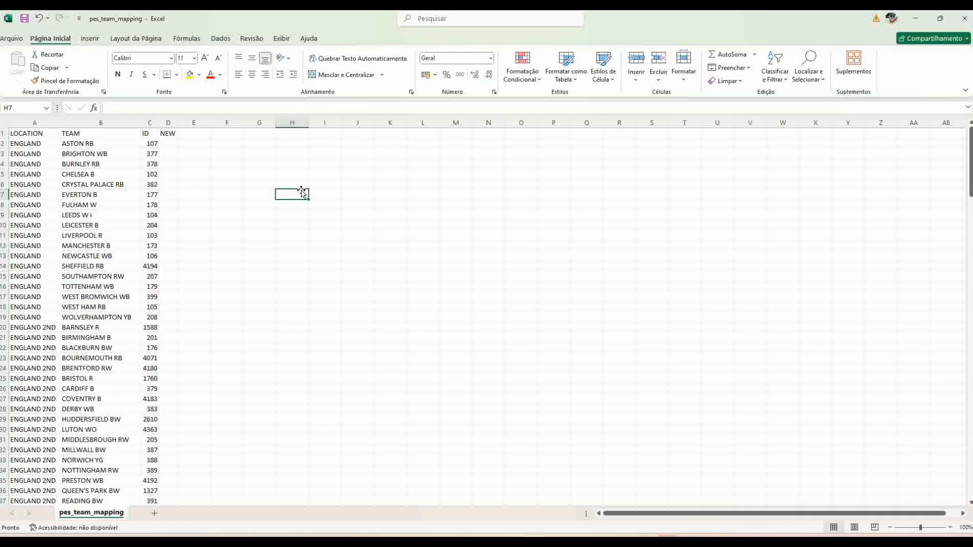
key("alt+Tab")
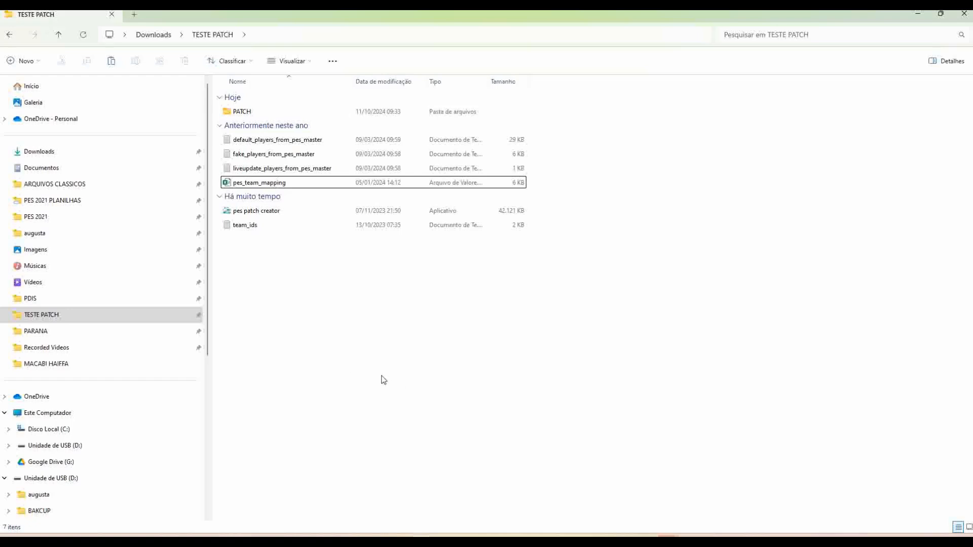
Open the WC94 folder of the World Cups 94-98-02-06 collection, found in WORLD CUPS under WEPES VARIOS
scroll(112, 405, "down", 5)
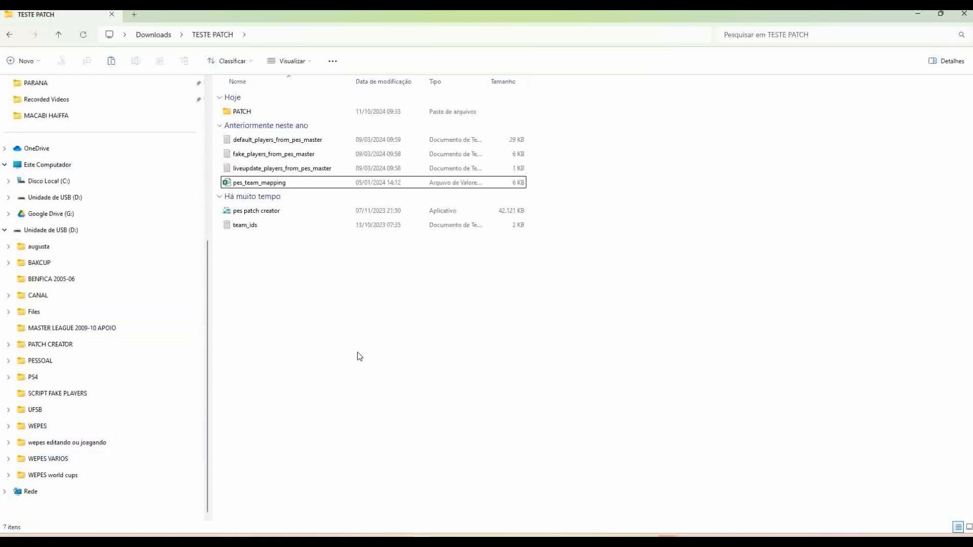
left_click(86, 458)
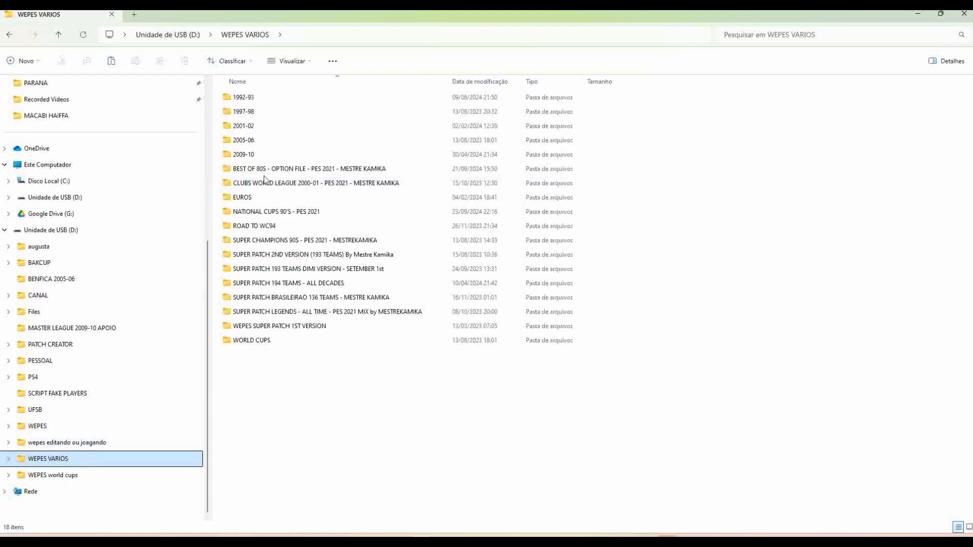
double_click(257, 340)
double_click(281, 154)
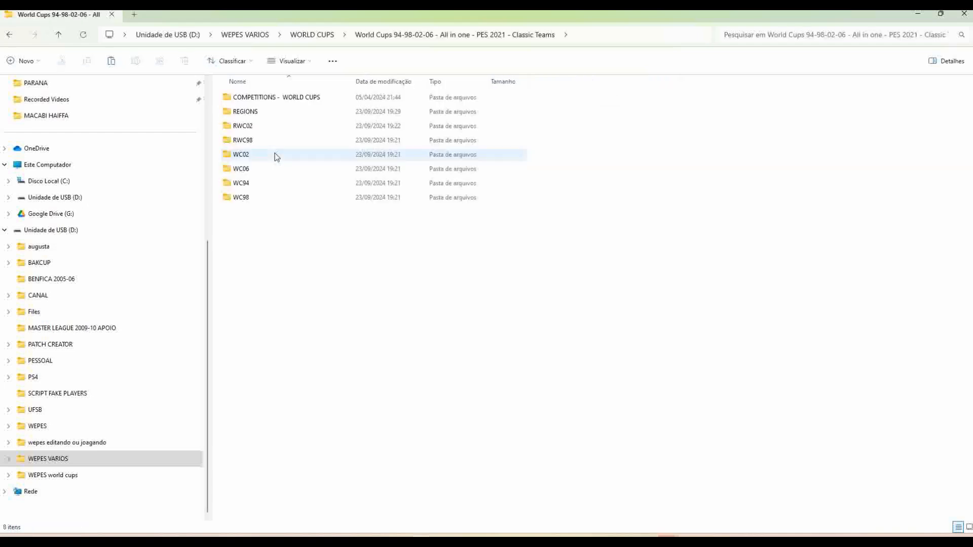
double_click(250, 186)
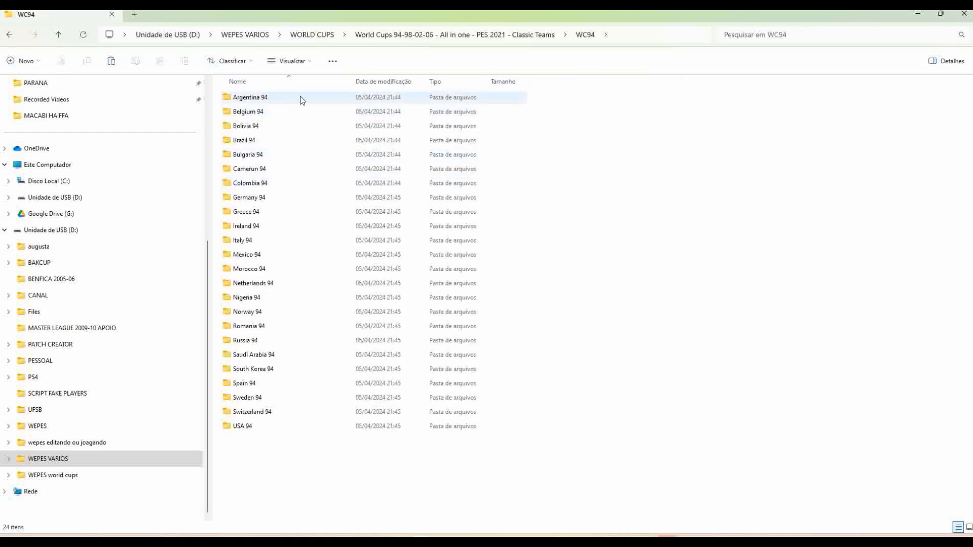
Copy the WC94 team folders for Argentina, Brazil, Bulgaria, Colombia, Germany, Italy, Netherlands, Nigeria, Romania and Sweden
left_click(350, 96)
left_click(278, 142, "ctrl")
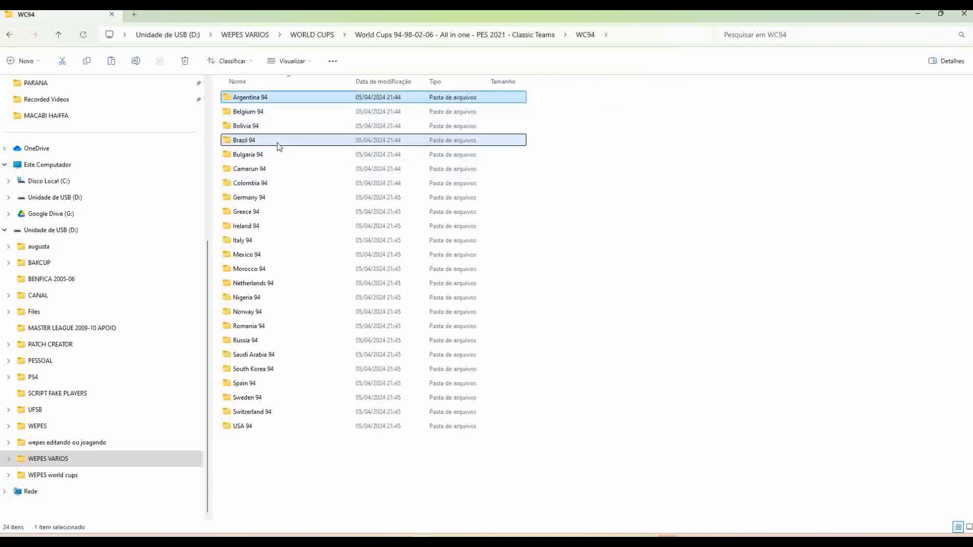
left_click(261, 184, "ctrl")
left_click(259, 199, "ctrl")
left_click(249, 241, "ctrl")
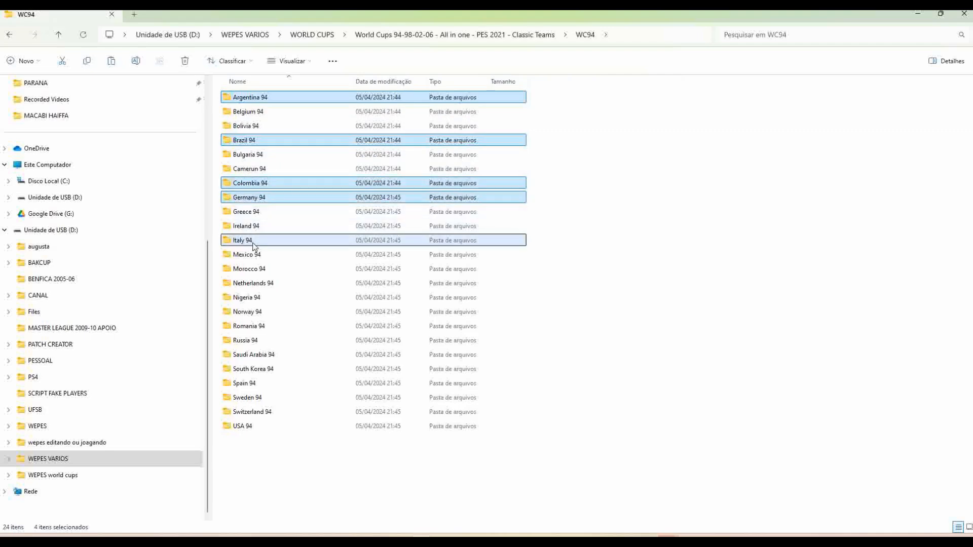
left_click(258, 284, "ctrl")
left_click(259, 298, "ctrl")
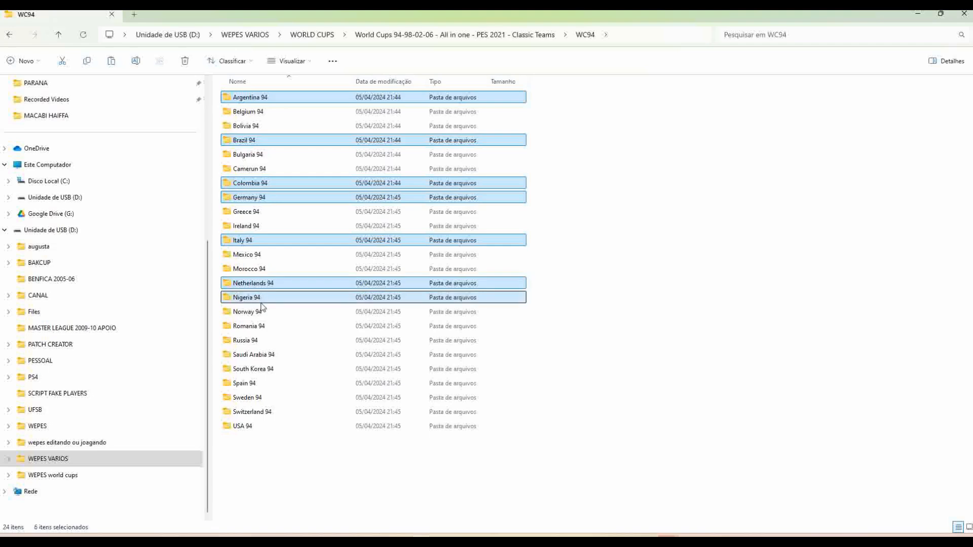
left_click(262, 327, "ctrl")
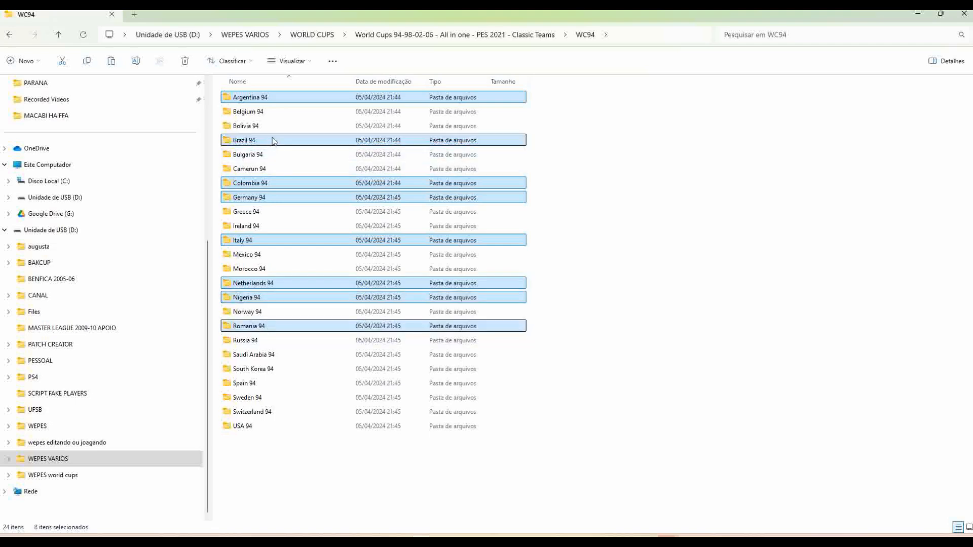
left_click(262, 155, "ctrl")
left_click(259, 397, "ctrl")
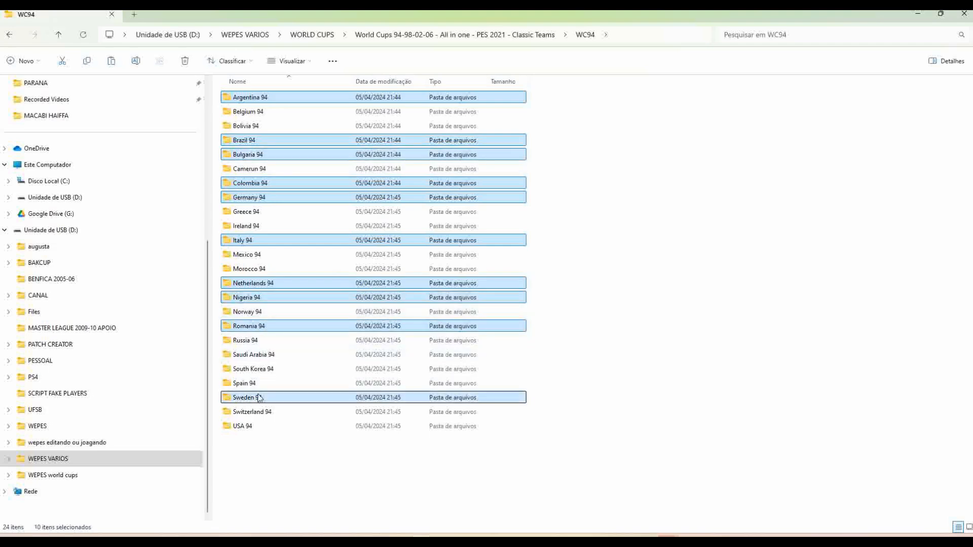
Paste the copied WC94 team folders into the PATCH folder inside TESTE PATCH, and return to TESTE PATCH
scroll(114, 266, "up", 5)
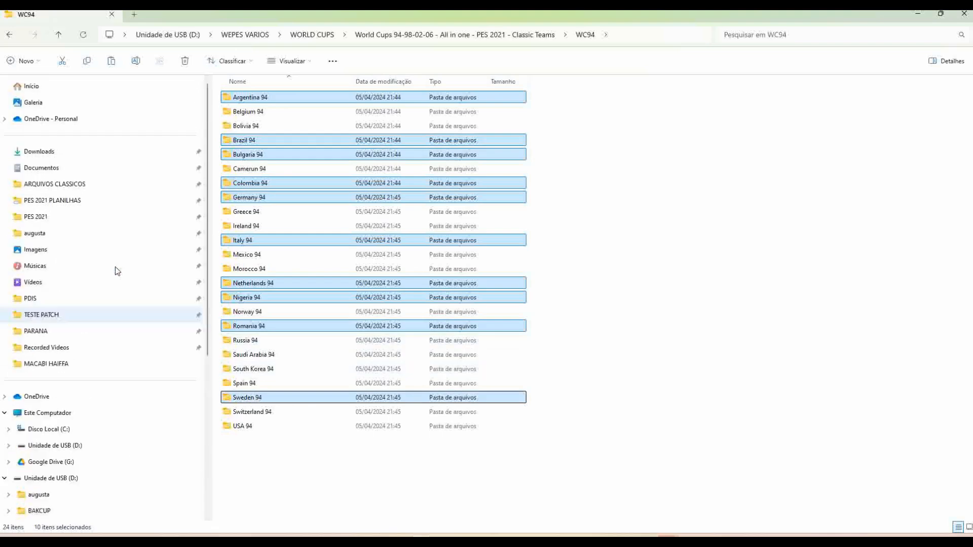
left_click(73, 318)
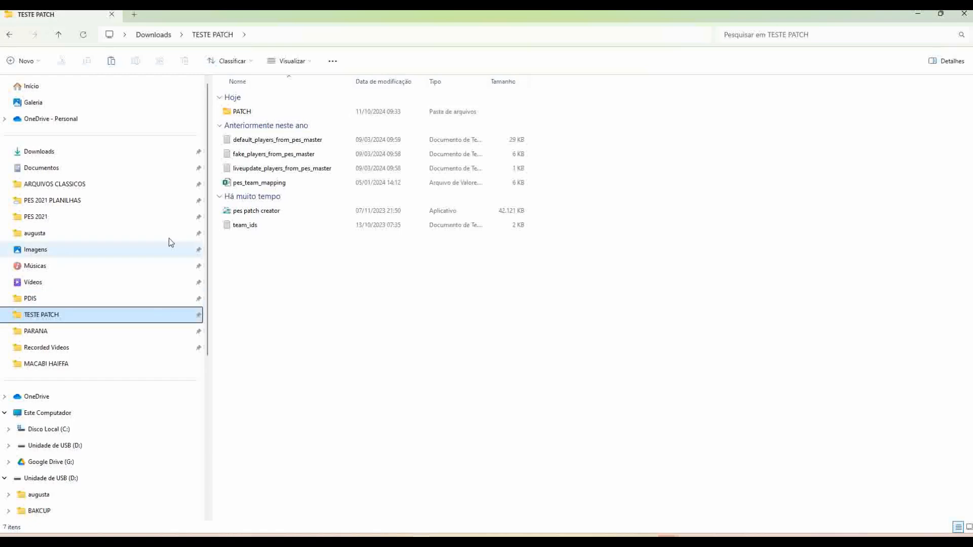
double_click(251, 113)
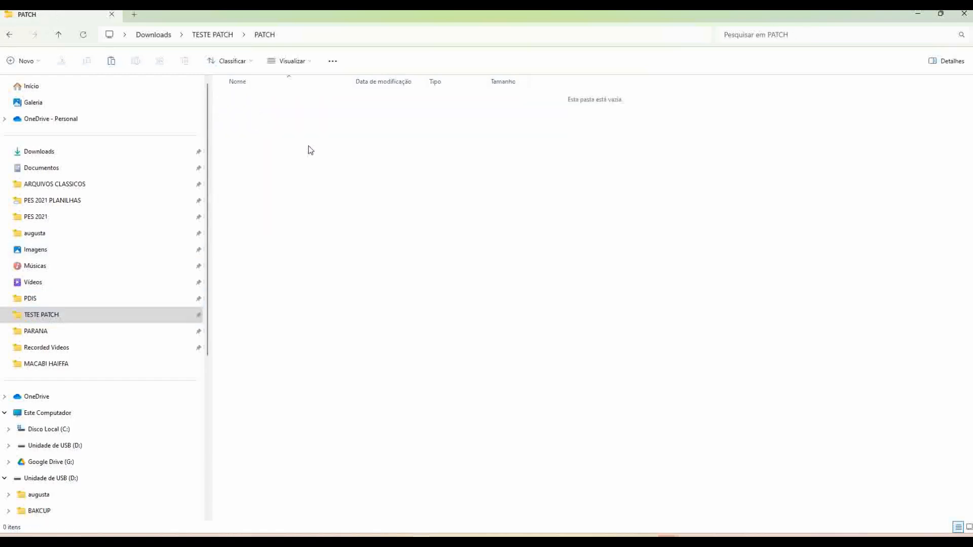
key("ctrl+v")
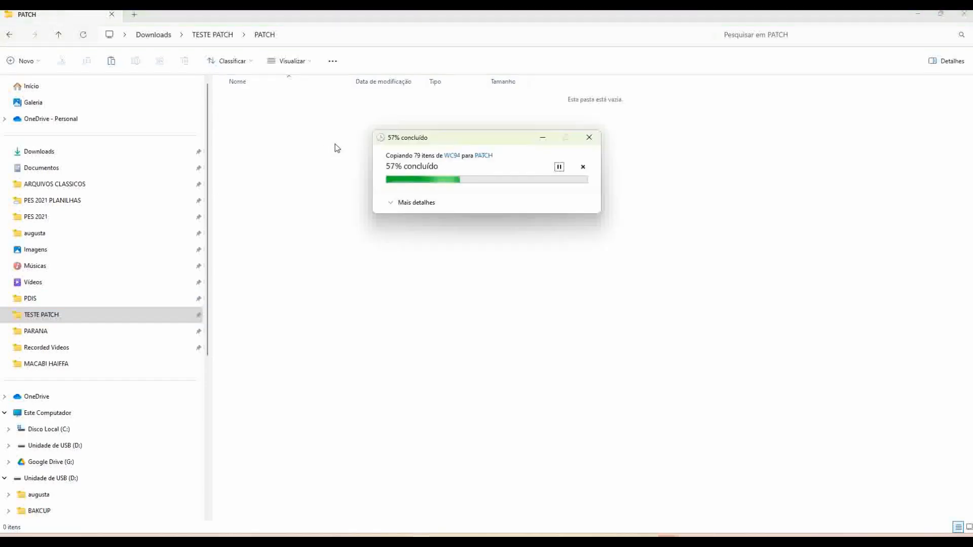
left_click(220, 33)
left_click(269, 251)
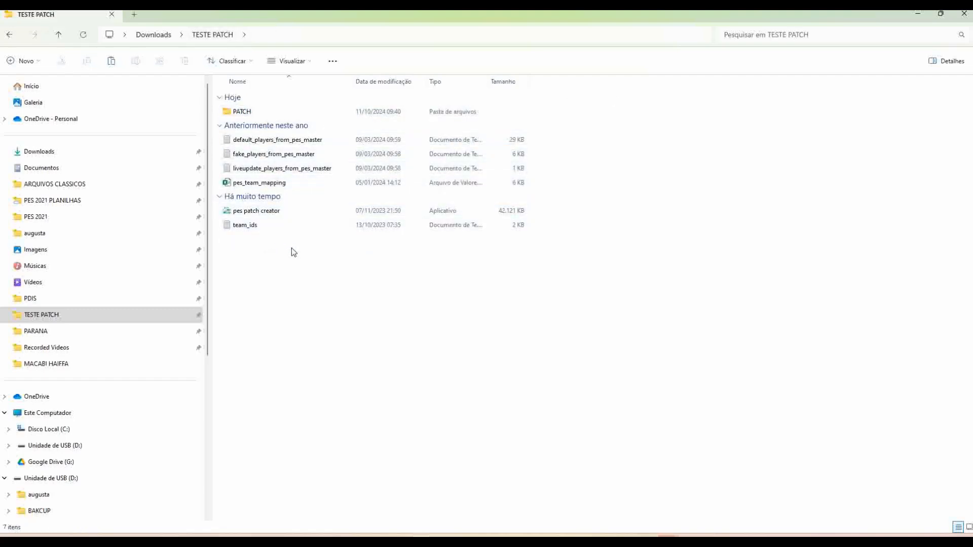
Open the WC98 folder of the World Cups 94-98-02-06 collection, found in WORLD CUPS under WEPES VARIOS
scroll(99, 311, "down", 5)
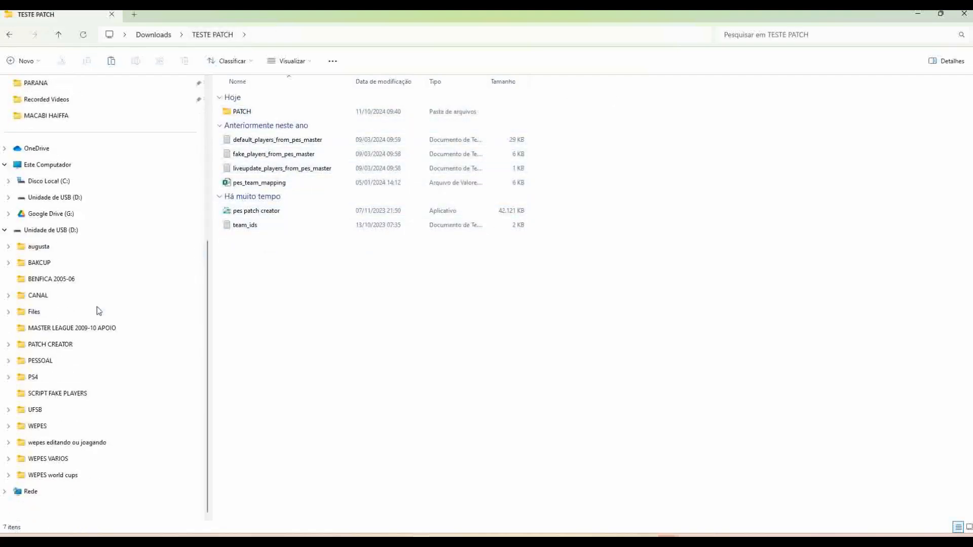
left_click(66, 459)
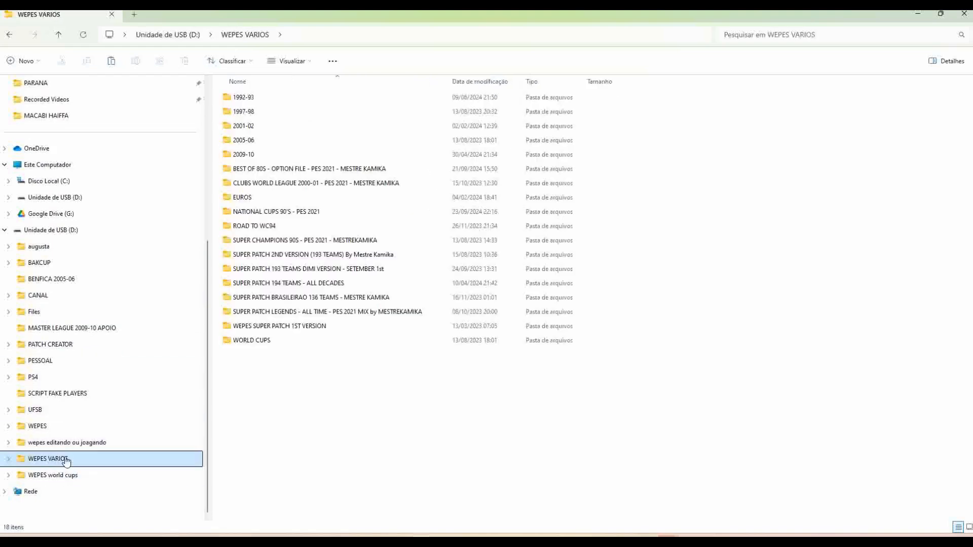
double_click(258, 341)
double_click(274, 155)
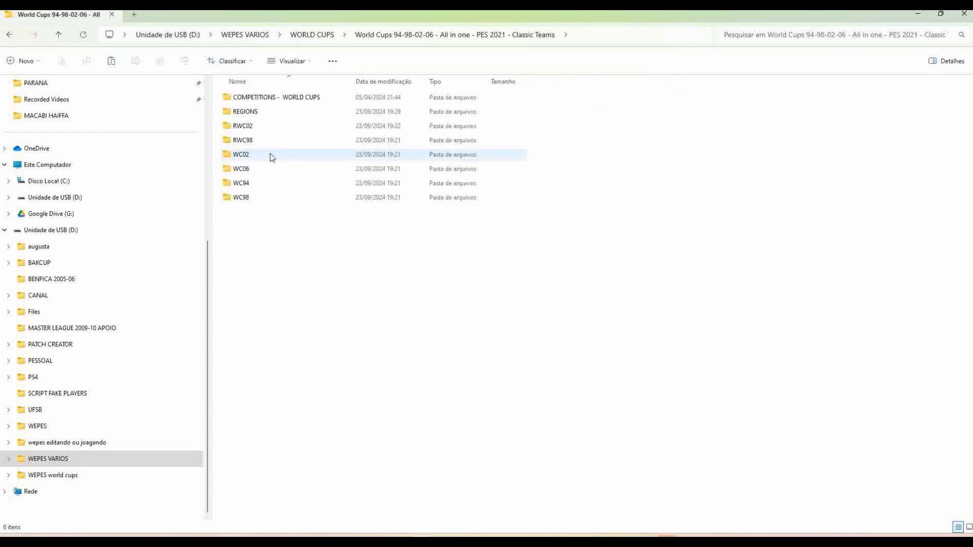
double_click(249, 201)
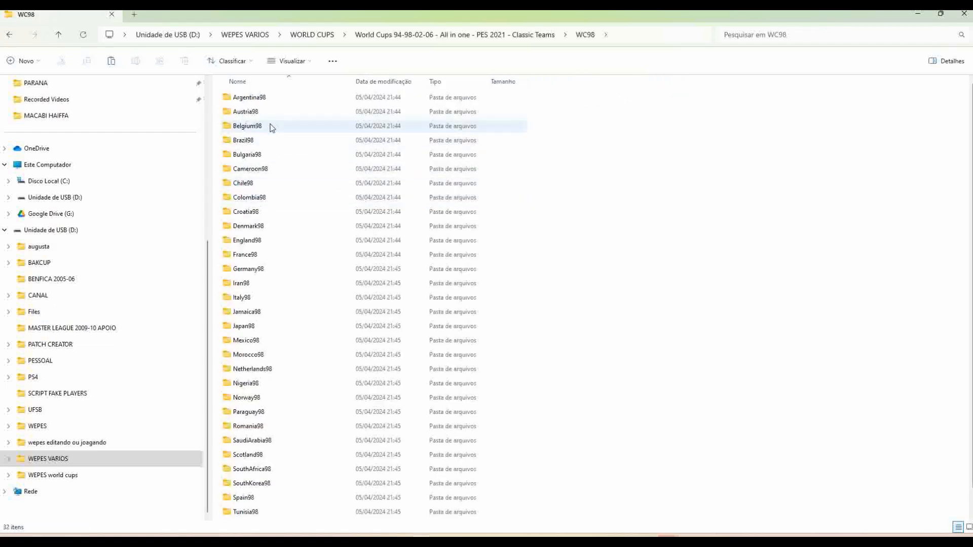
Copy the WC98 team folders for Argentina, Brazil, Chile, Croatia, England, France, Germany, Italy, Netherlands and Spain
left_click(271, 101)
left_click(251, 141, "ctrl")
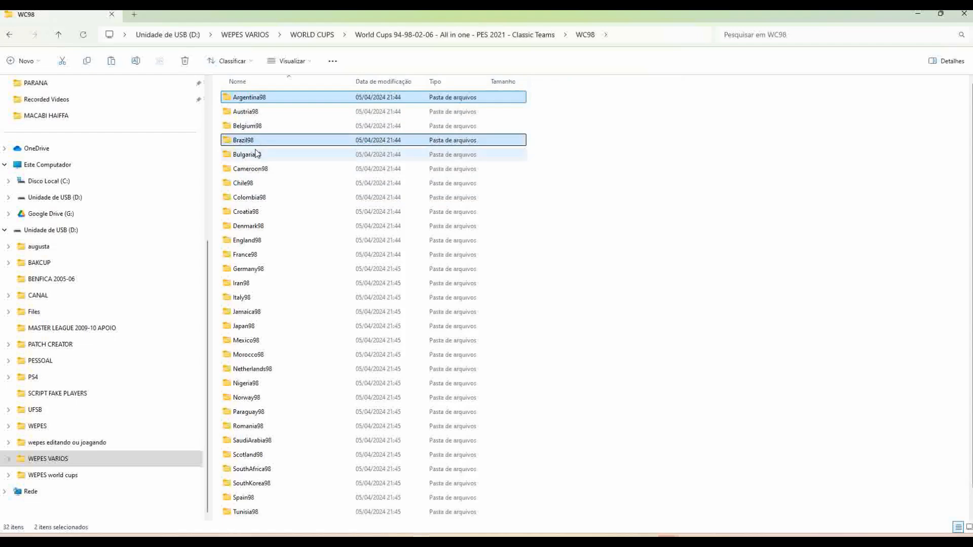
left_click(252, 184, "ctrl")
left_click(247, 213, "ctrl")
left_click(249, 240, "ctrl")
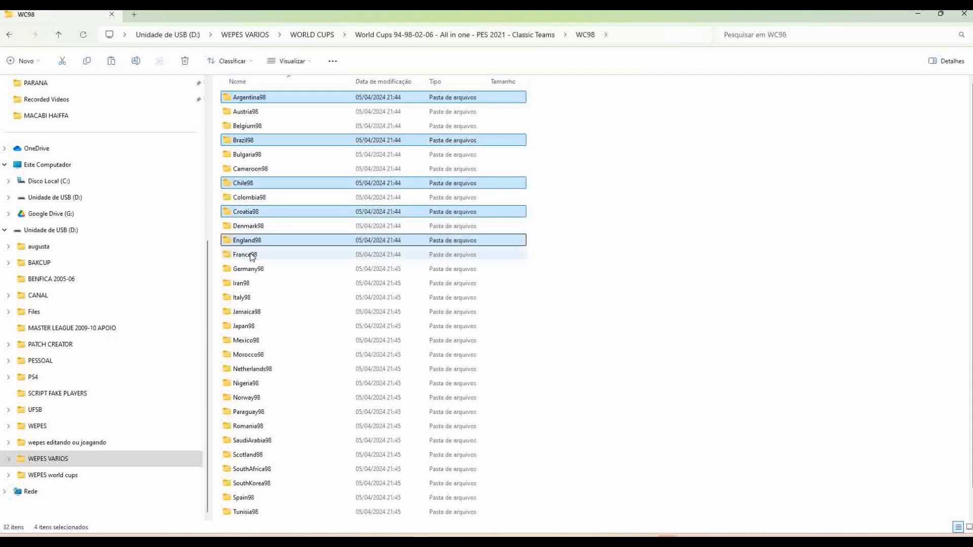
left_click(250, 254, "ctrl")
left_click(256, 269, "ctrl")
left_click(256, 370, "ctrl")
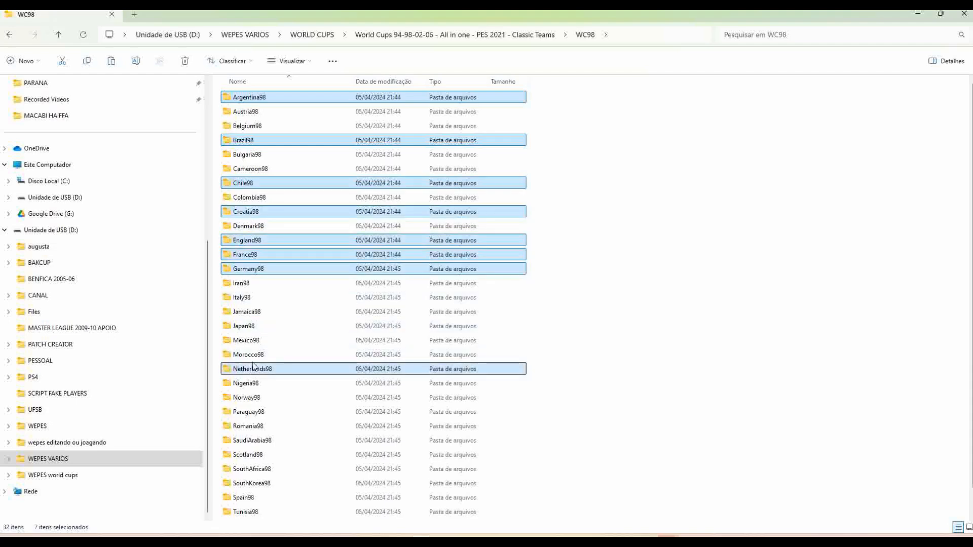
left_click(249, 299, "ctrl")
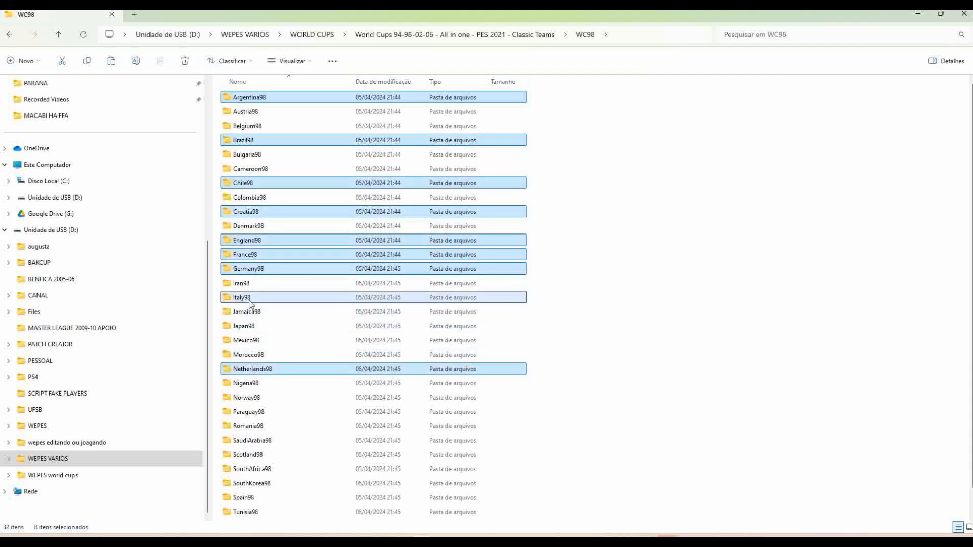
left_click(250, 498, "ctrl")
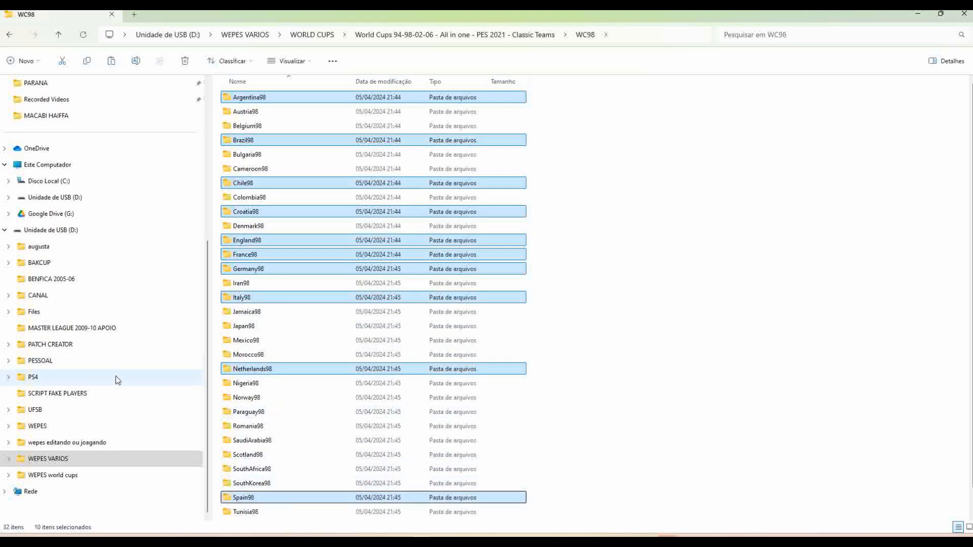
Paste the copied WC98 team folders into the PATCH folder inside TESTE PATCH, and return to TESTE PATCH
scroll(116, 378, "up", 5)
left_click(78, 315)
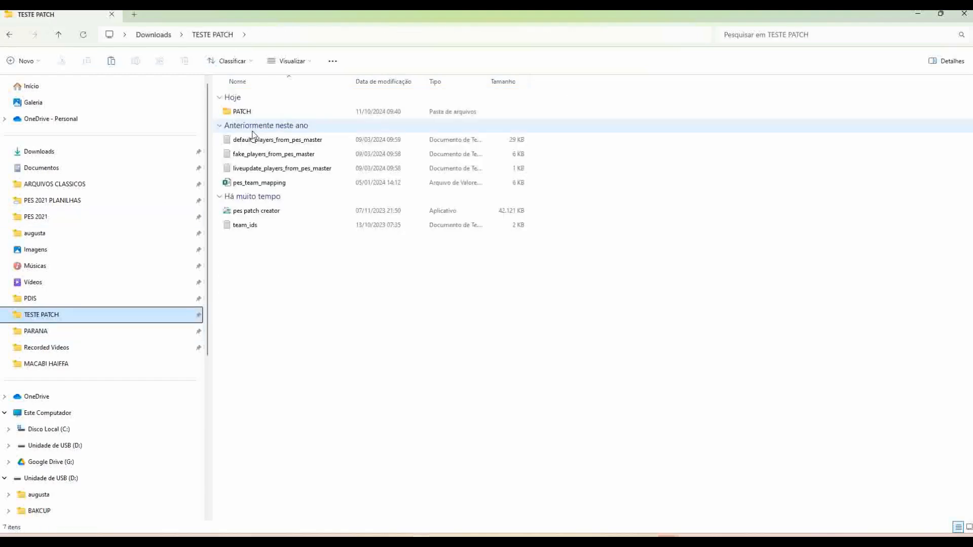
double_click(260, 115)
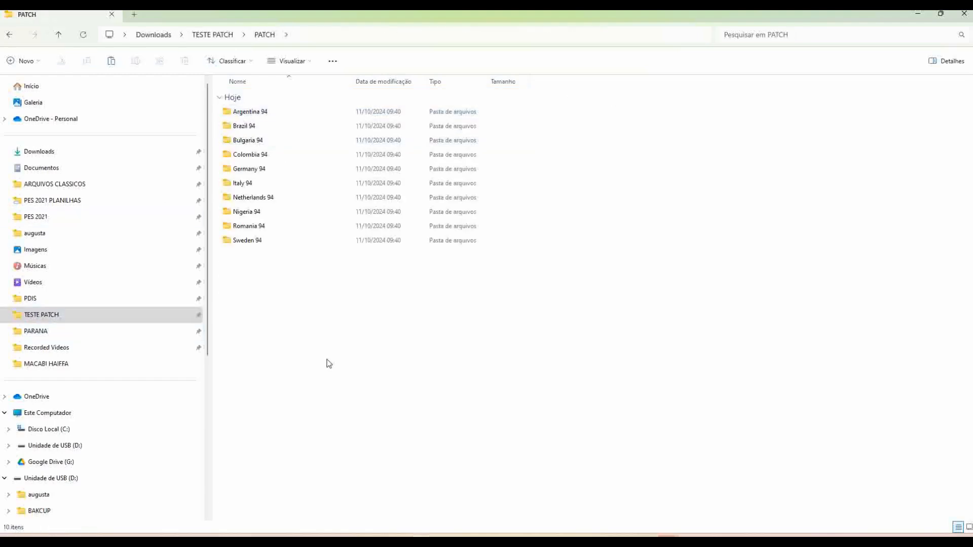
key("ctrl+v")
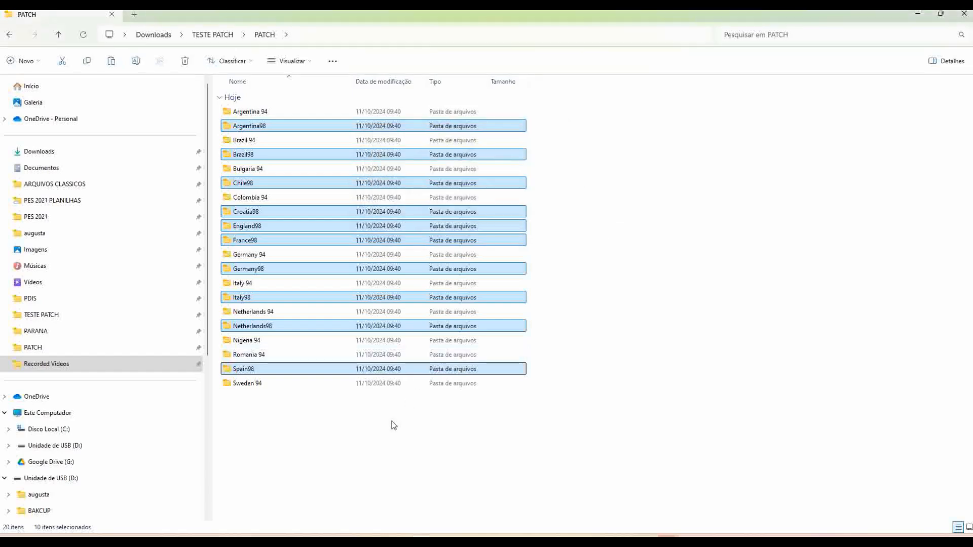
left_click_drag(431, 459, 324, 34)
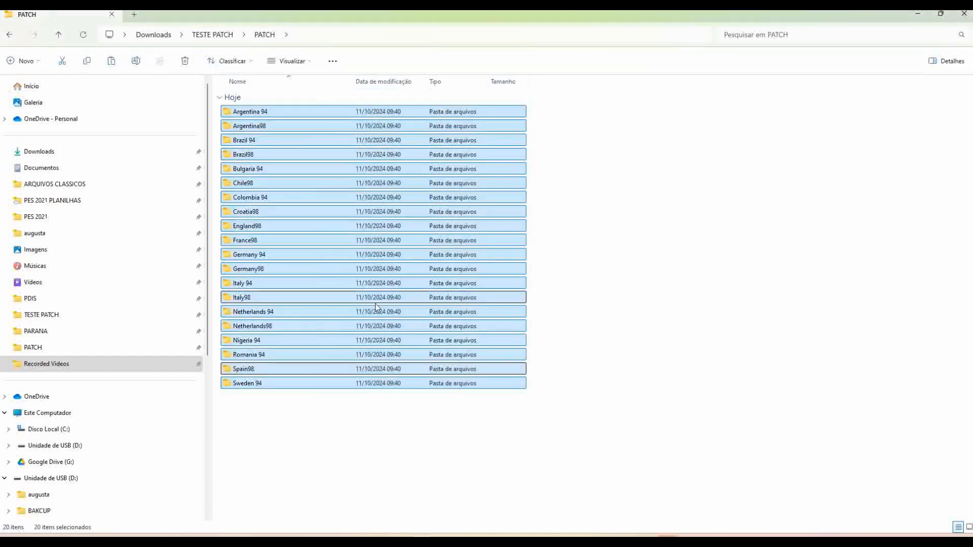
left_click(374, 408)
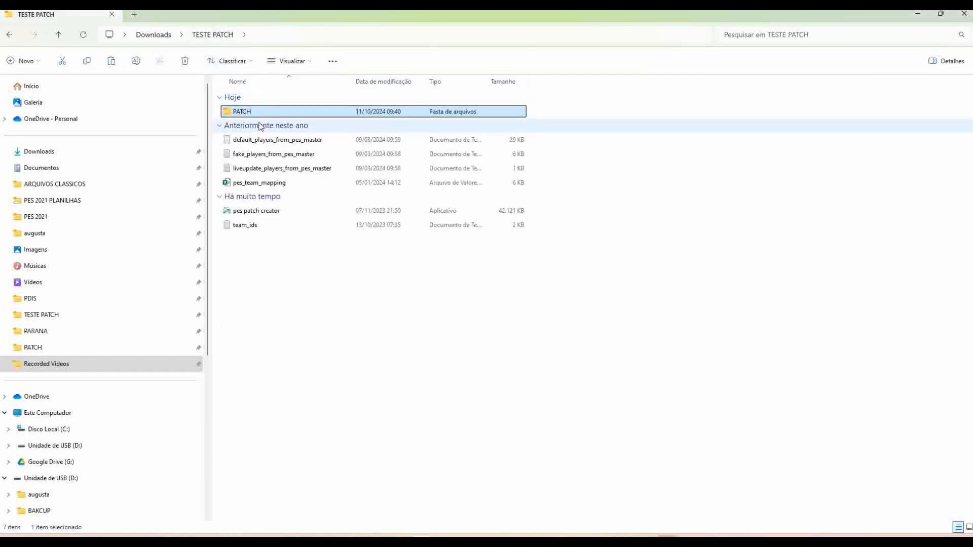
Open pes_team_mapping in Excel and place it side by side with File Explorer showing the PATCH folder
double_click(259, 183)
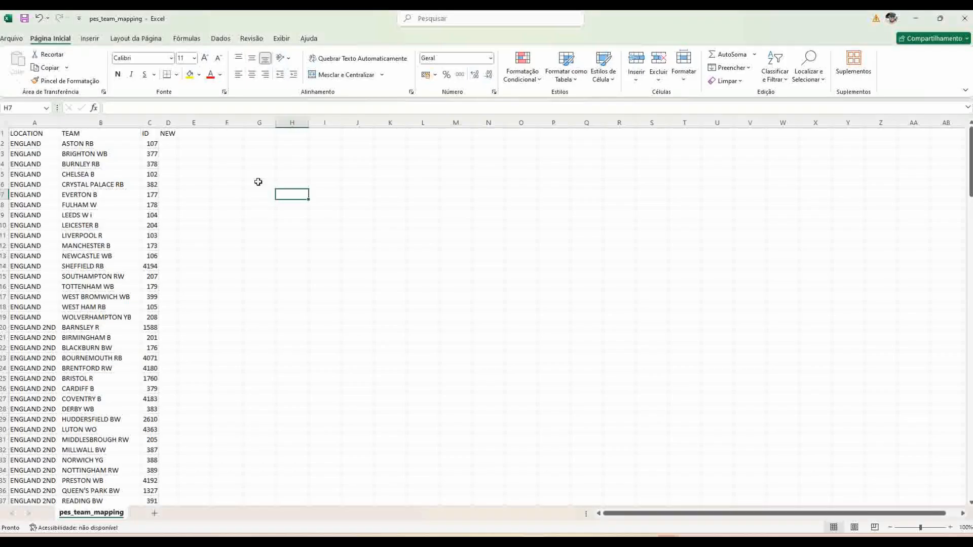
left_click(167, 143)
key("super+Left")
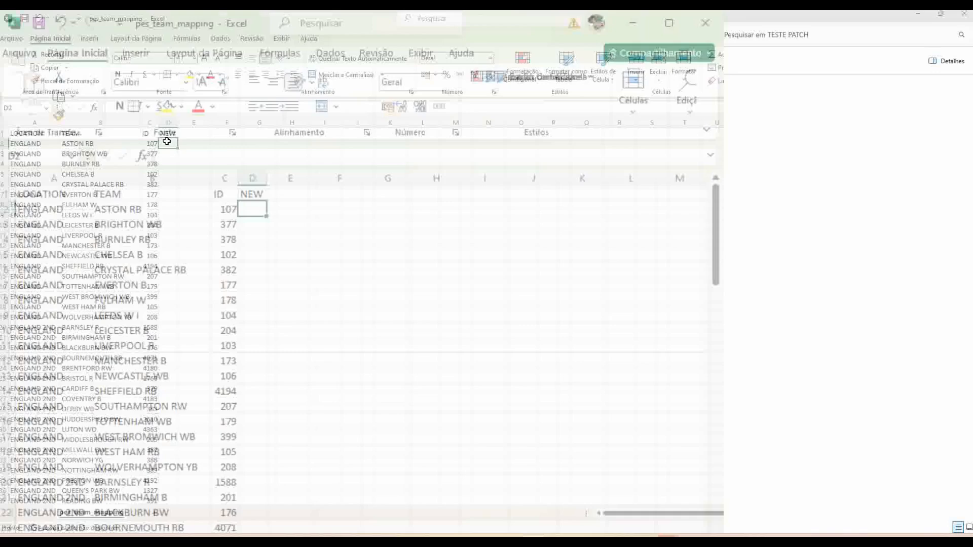
left_click(592, 119)
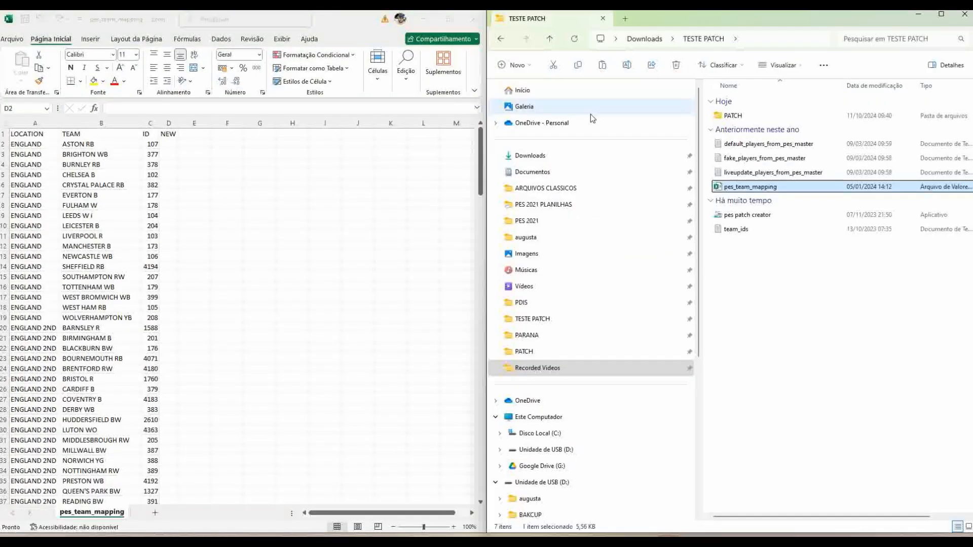
double_click(733, 116)
Enter Argentina 94 for PES UNITED and Argentina 98 for ALMCHENDOLF in the NEW column of the team mapping
left_click(171, 146)
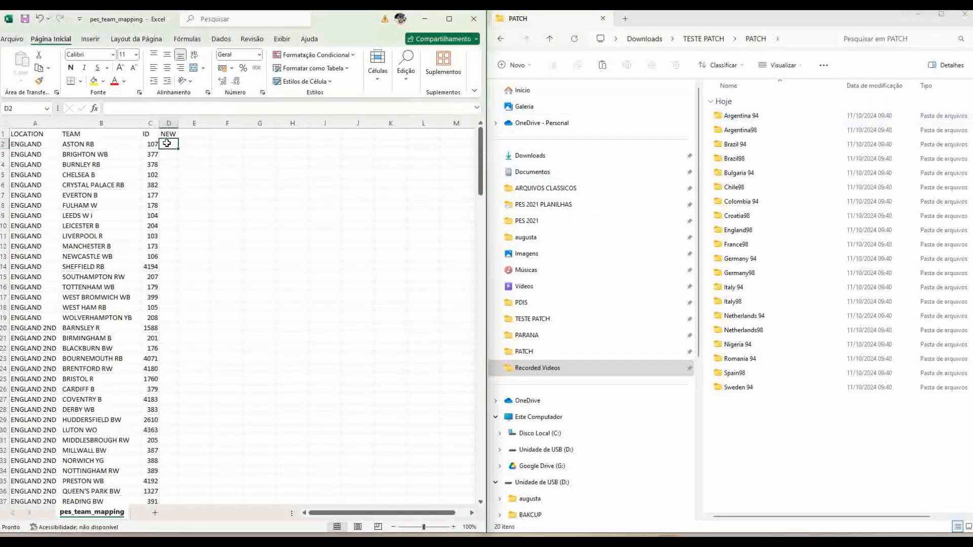
scroll(174, 224, "down", 8)
scroll(174, 224, "down", 18)
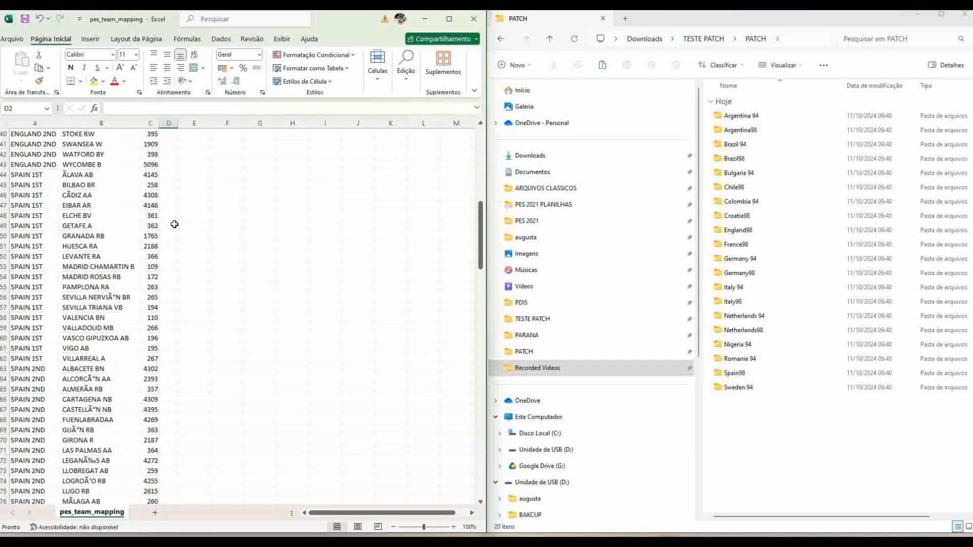
left_click(168, 197)
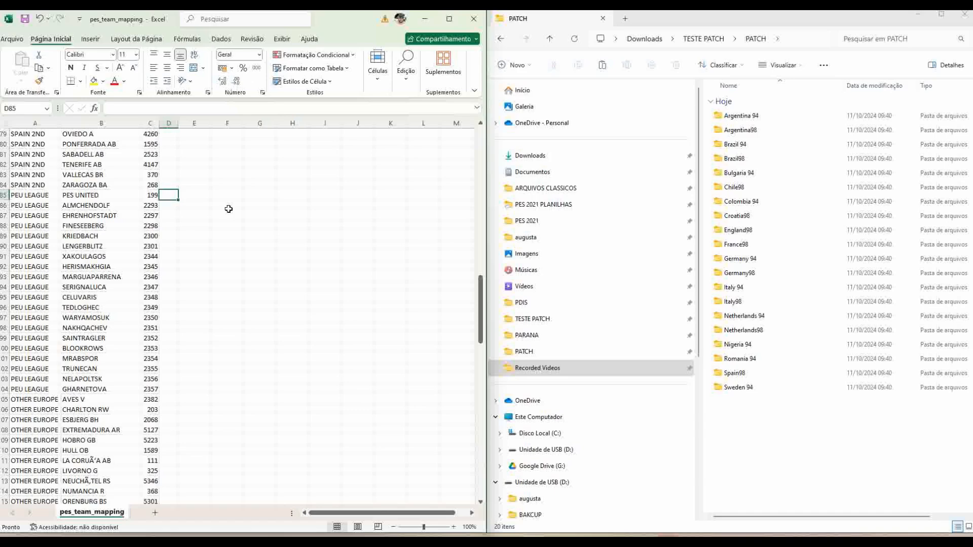
type("Argentina 94")
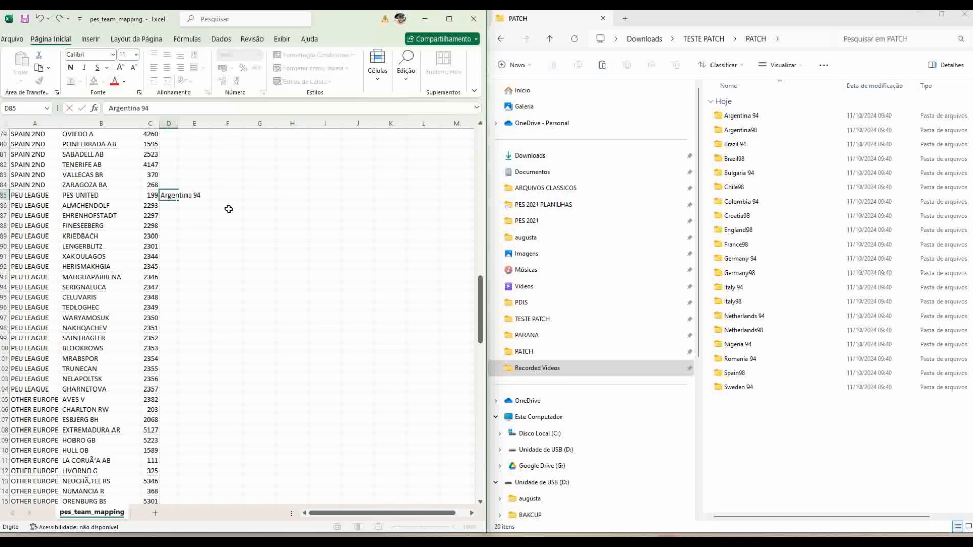
key("Return")
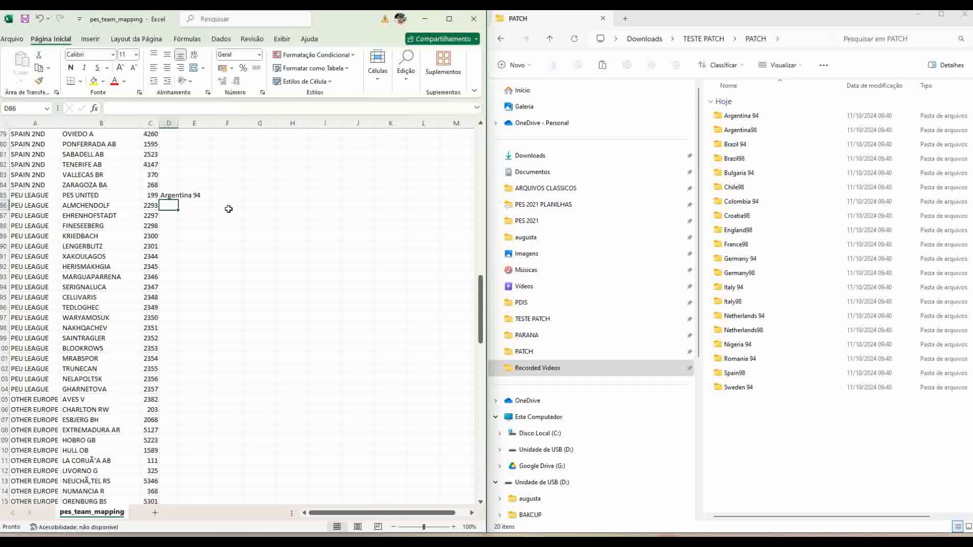
type("Argentina ")
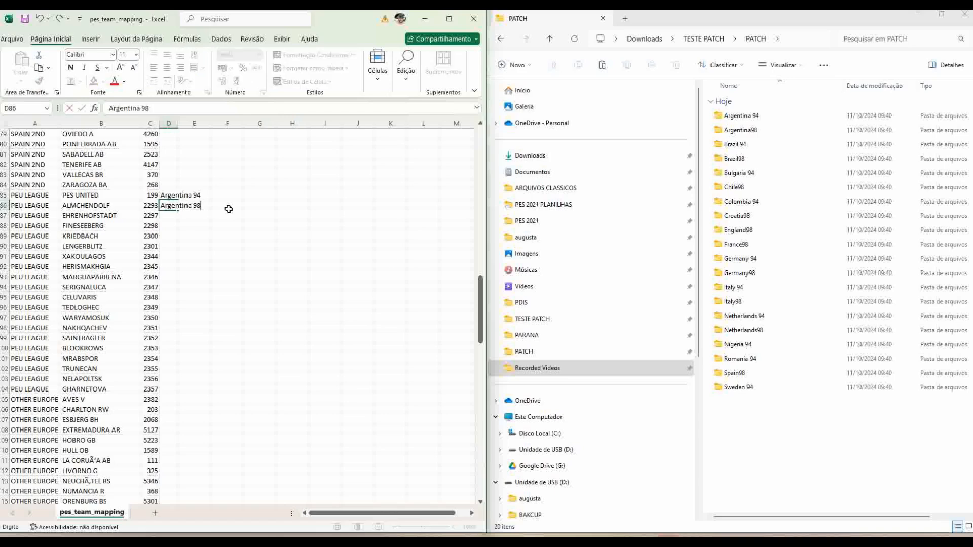
type("98")
key("Return")
mouse_move(797, 435)
left_mouse_down()
mouse_move(750, 82)
mouse_move(777, 387)
mouse_move(791, 430)
left_mouse_up()
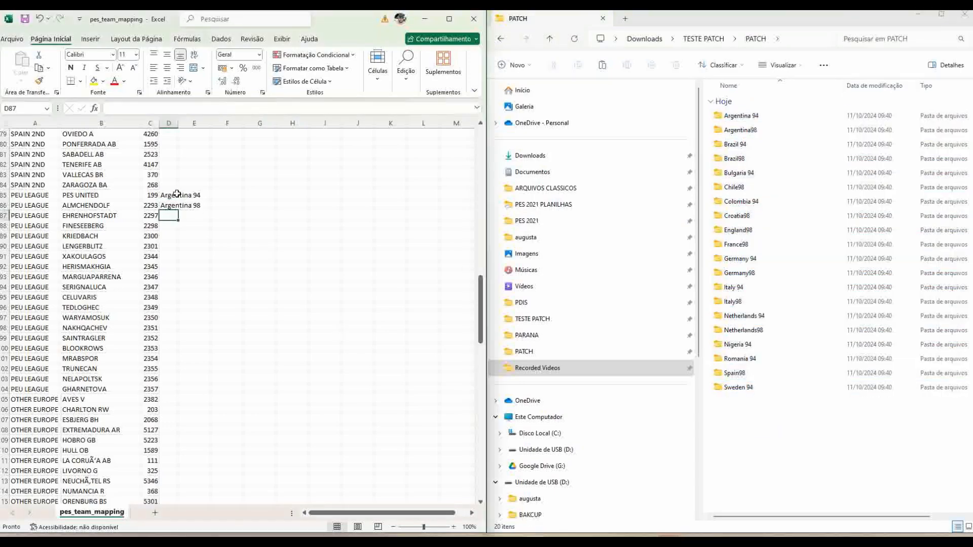
Clear the two Argentina entries from the NEW column and return to the PATCH folder window
left_click_drag(177, 193, 173, 206)
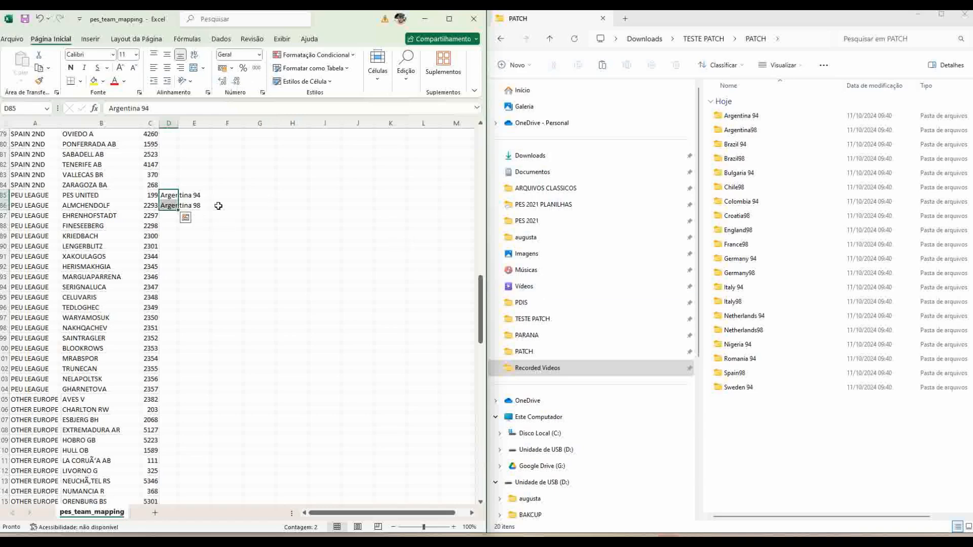
key("Delete")
left_click(169, 205)
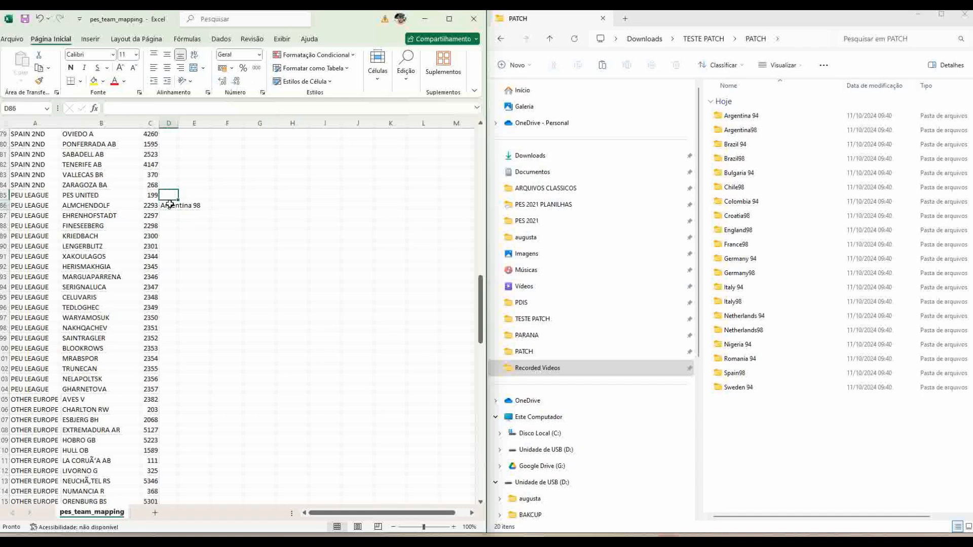
left_click(713, 419)
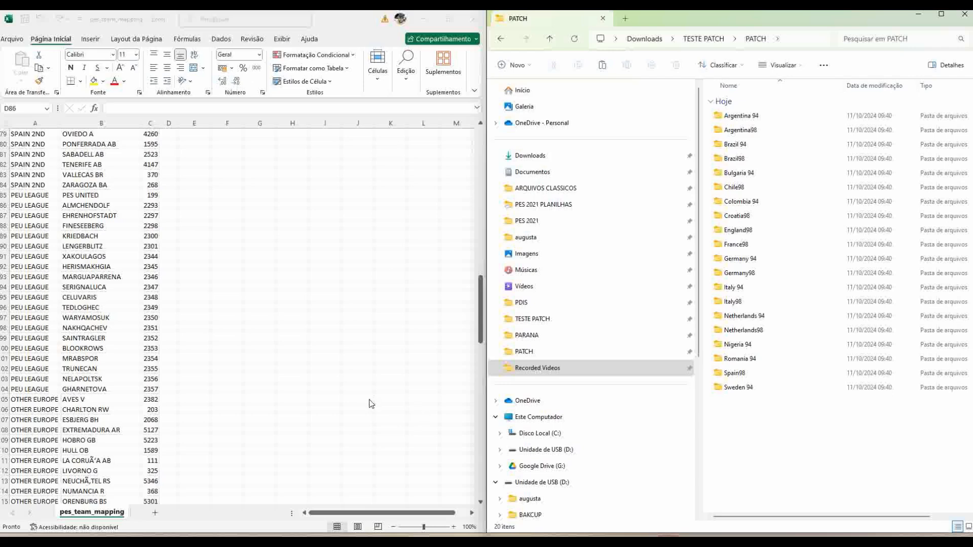
Open a Command Prompt window by running cmd
key("super+r")
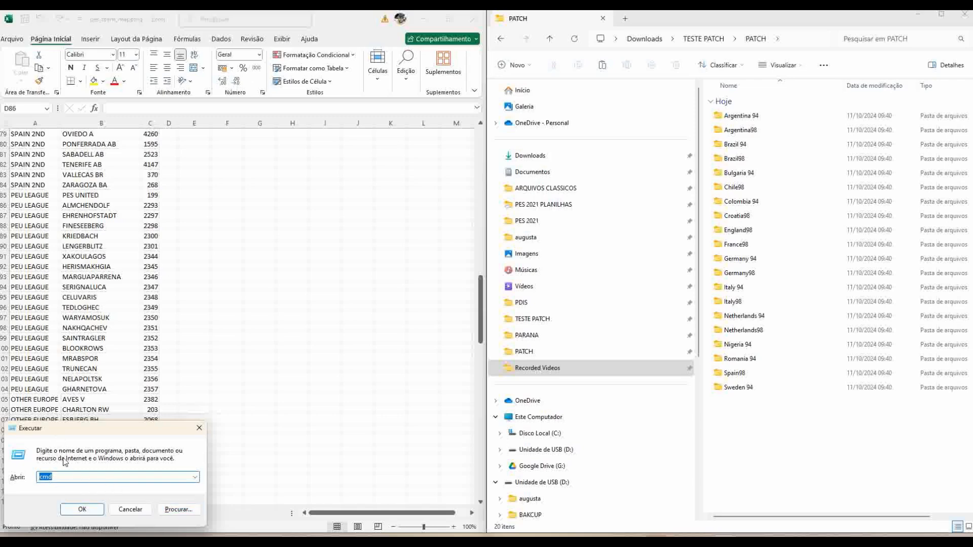
left_click(58, 479)
left_click(86, 511)
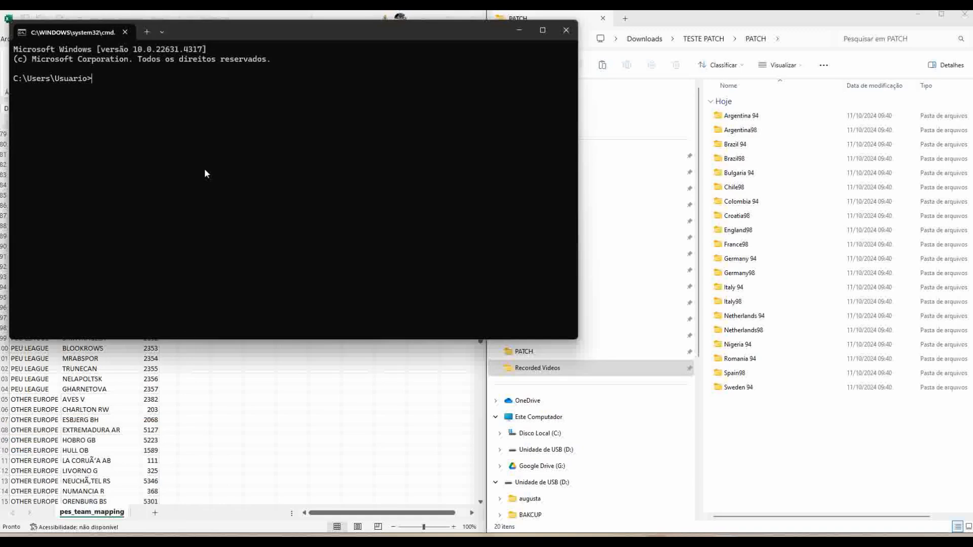
Copy the PATCH folder's path and use cd in Command Prompt to change to C:\Users\Usuario\Downloads\TESTE PATCH\PATCH
left_click(770, 420)
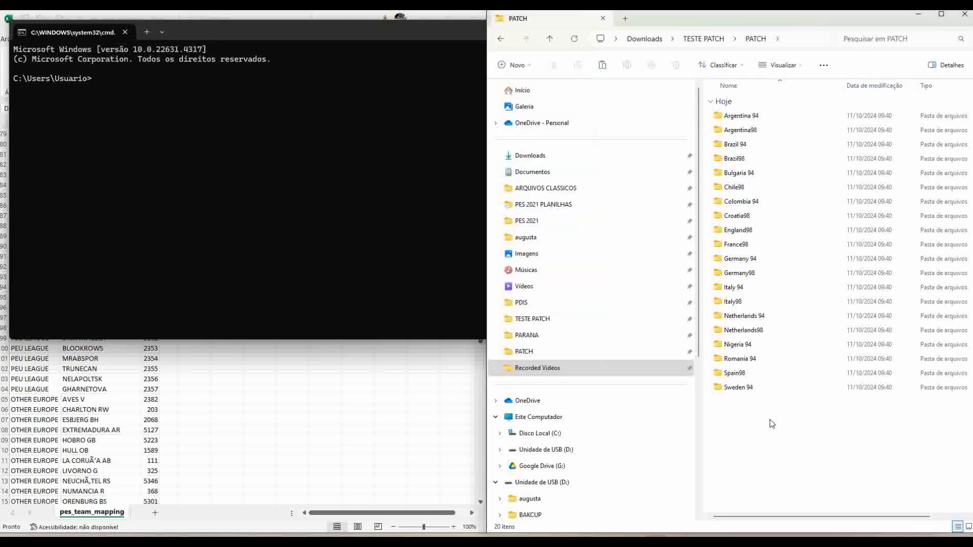
left_click(793, 35)
key("ctrl+c")
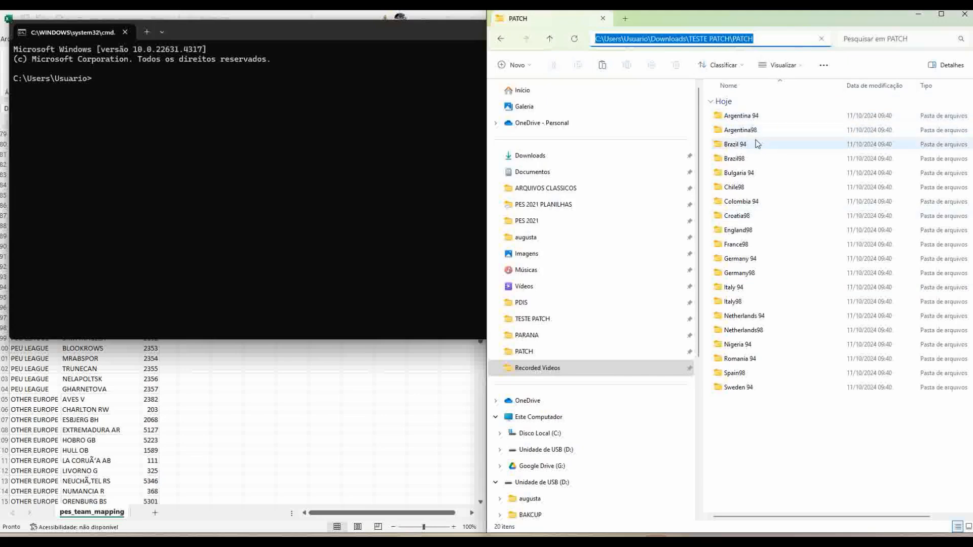
right_click(730, 43)
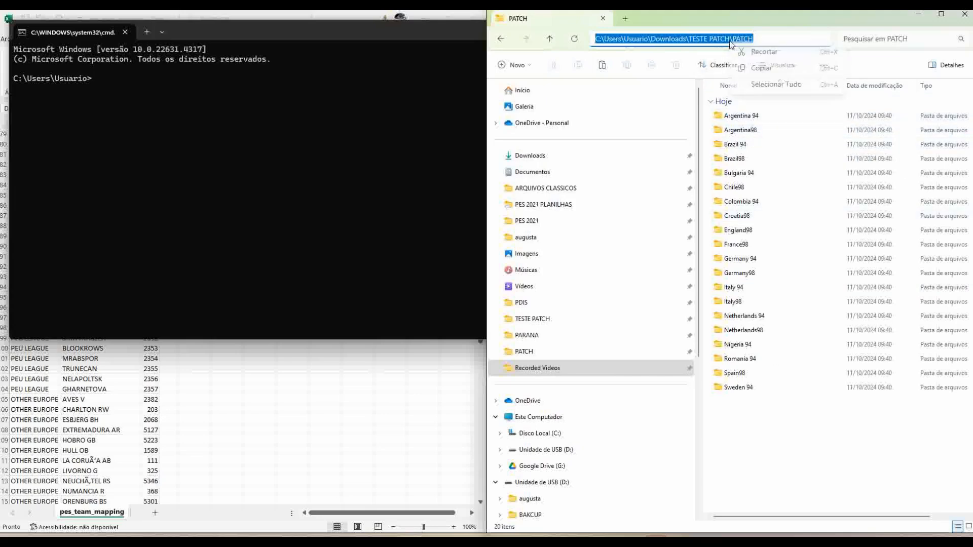
left_click(750, 69)
left_click(257, 144)
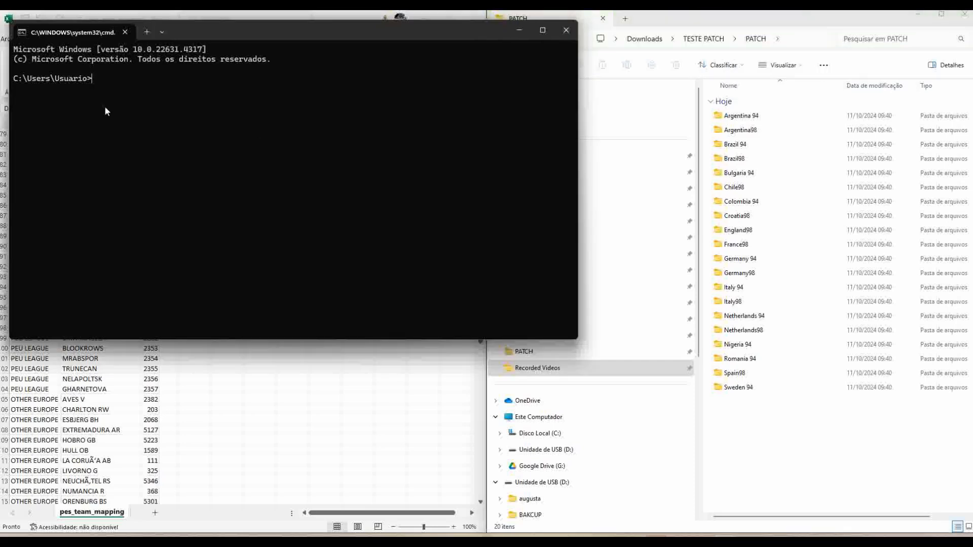
type("cd")
key("ctrl+v")
key("Return")
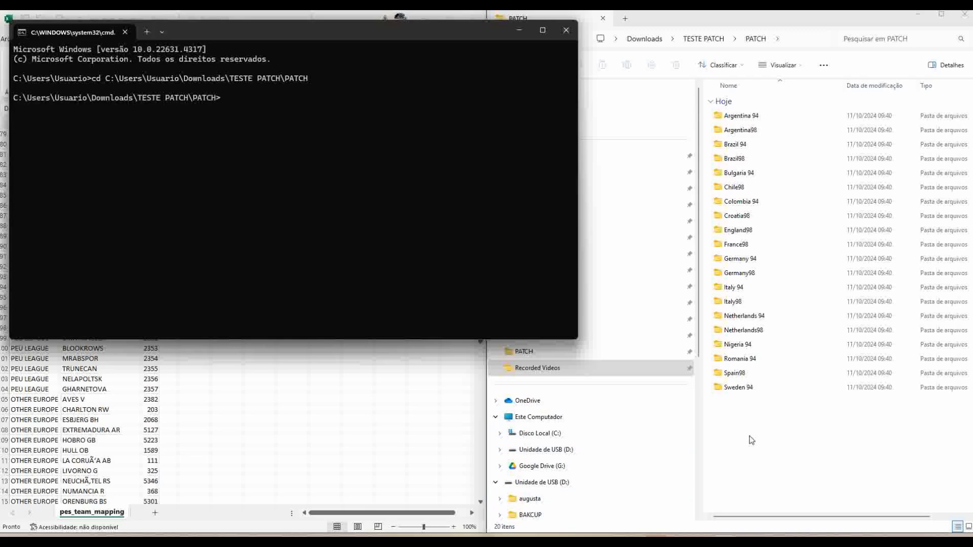
Open the recent note CODIGO NOMES PASTA in Notepad and copy its command dir /b /o:n >nomes.txt
mouse_move(522, 542)
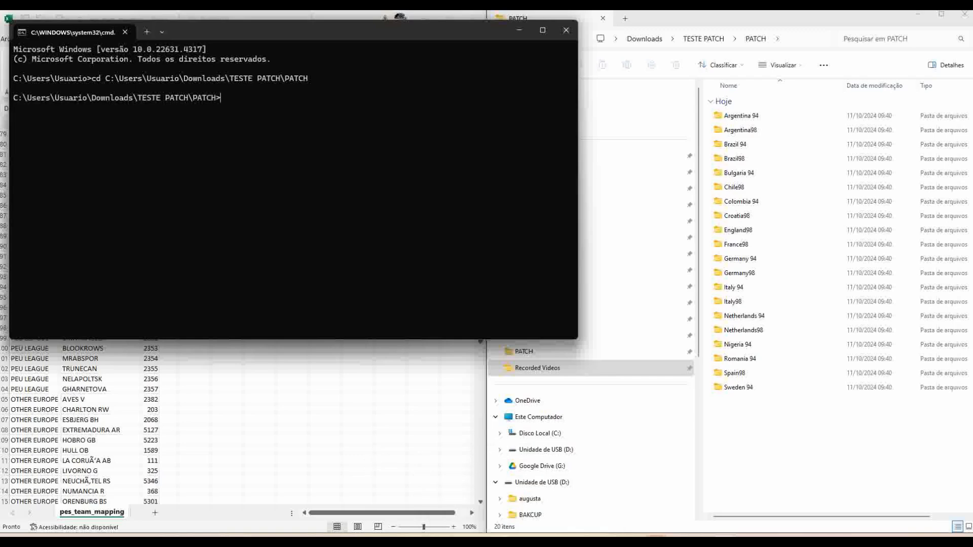
right_click(521, 542)
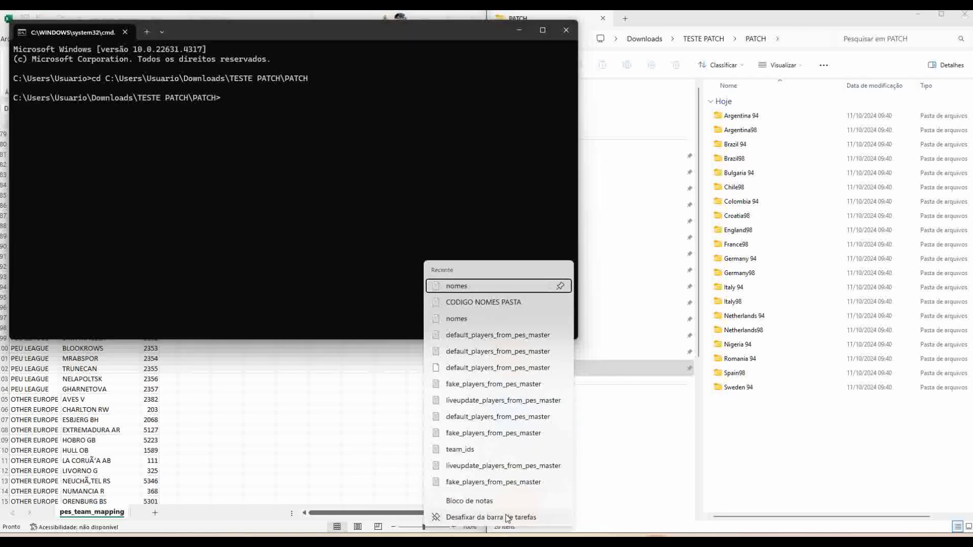
left_click(480, 305)
left_click(548, 142)
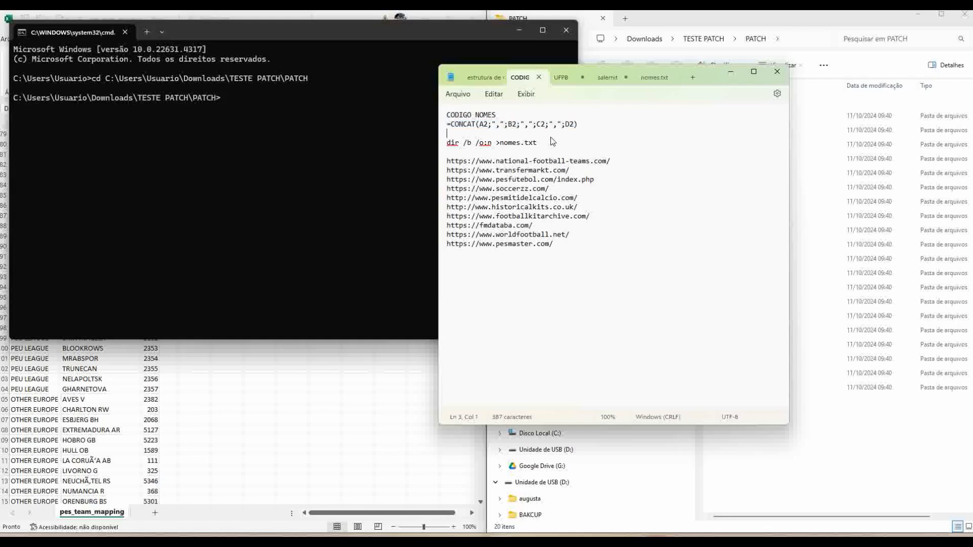
left_click_drag(547, 145, 434, 151)
key("ctrl+c")
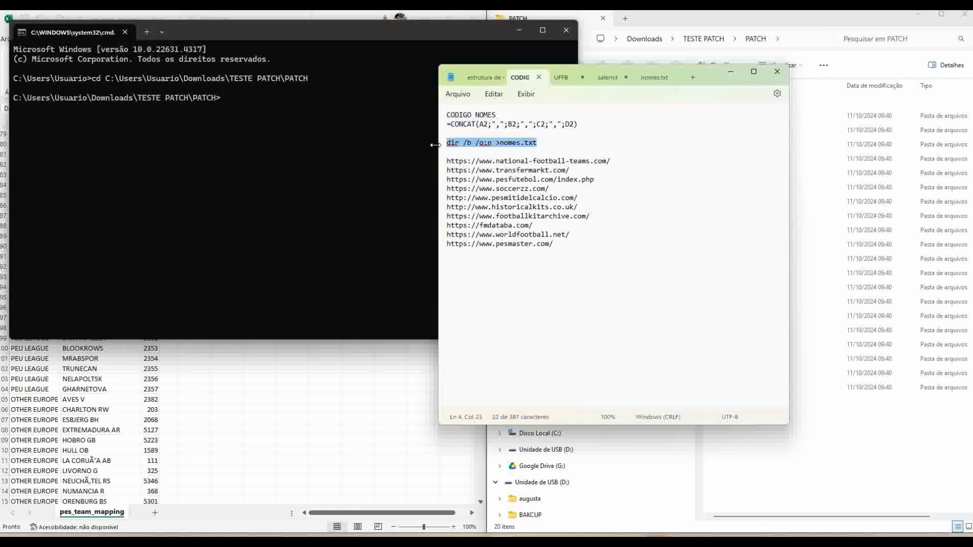
Run the copied command dir /b /o:n >nomes.txt in Command Prompt to export the PATCH folder names
left_click(333, 127)
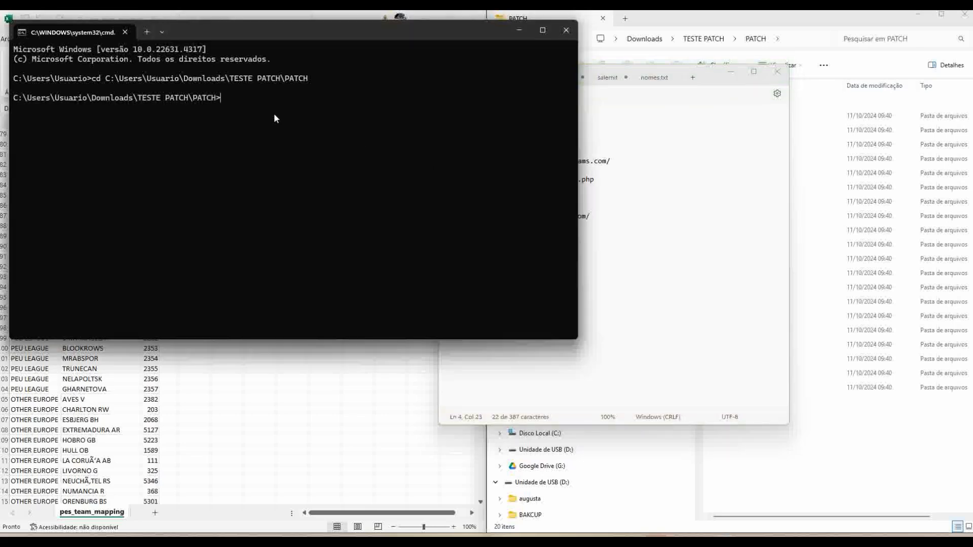
key("ctrl+v")
key("Return")
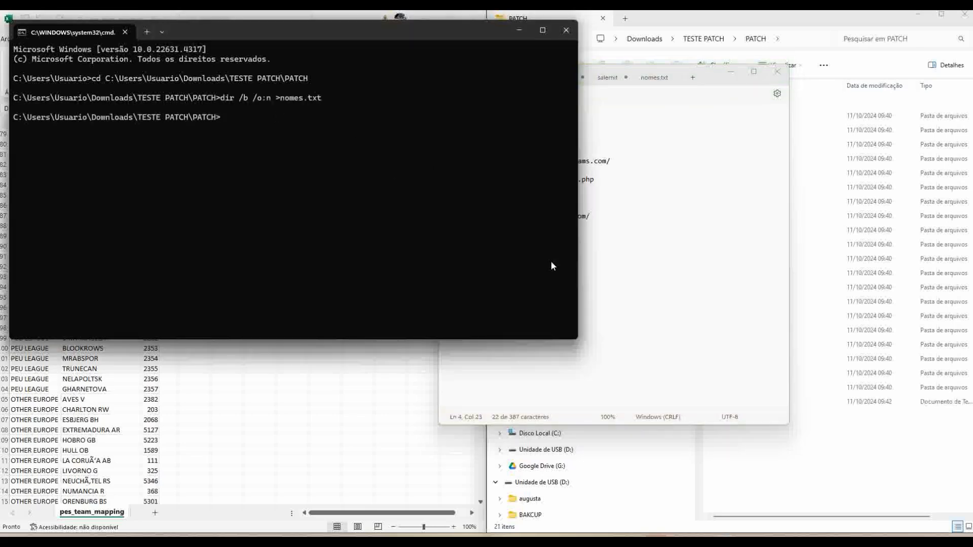
Open the nomes text file in the PATCH folder and copy its entire list of names
left_click(810, 432)
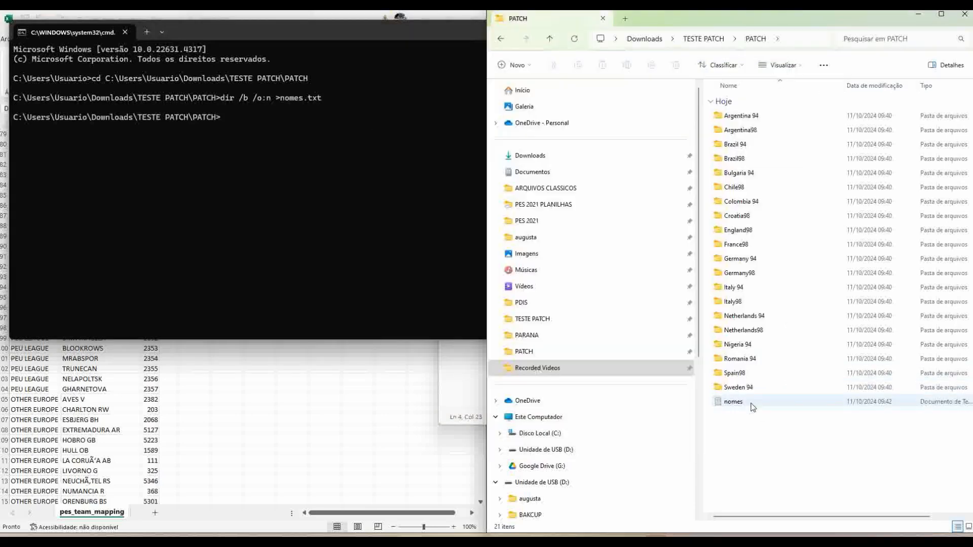
double_click(733, 402)
key("ctrl+a")
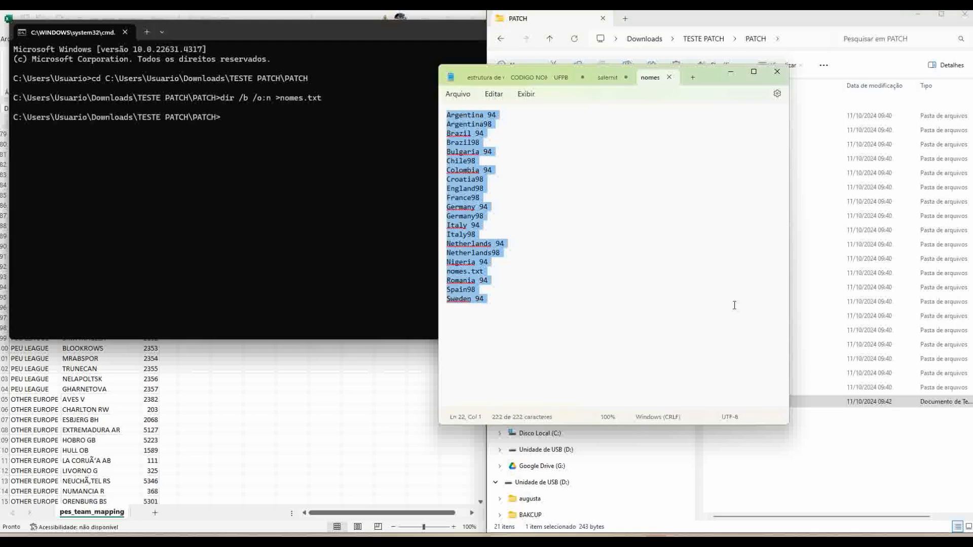
right_click(468, 273)
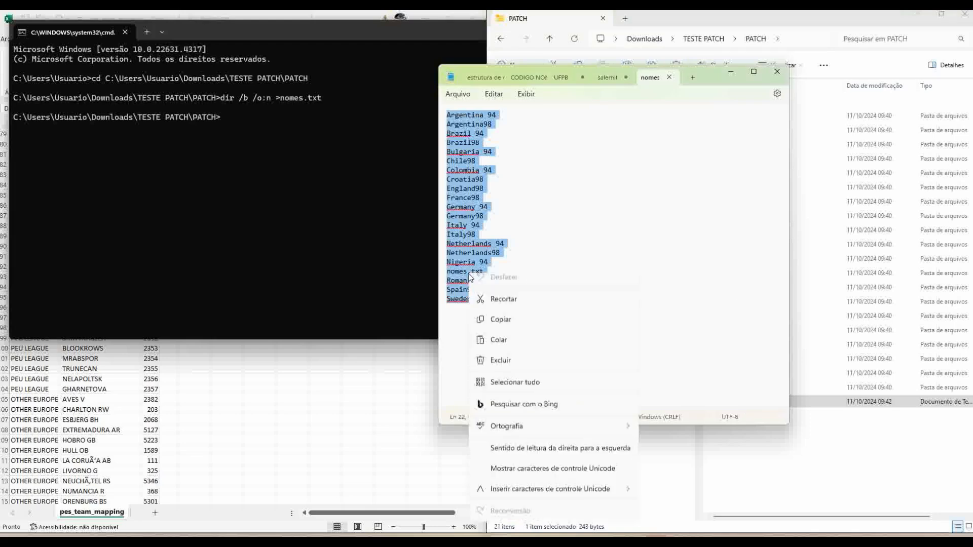
left_click(507, 327)
Paste the copied list of folder names into column D of pes_team_mapping, starting at cell D86
left_click(349, 354)
right_click(168, 205)
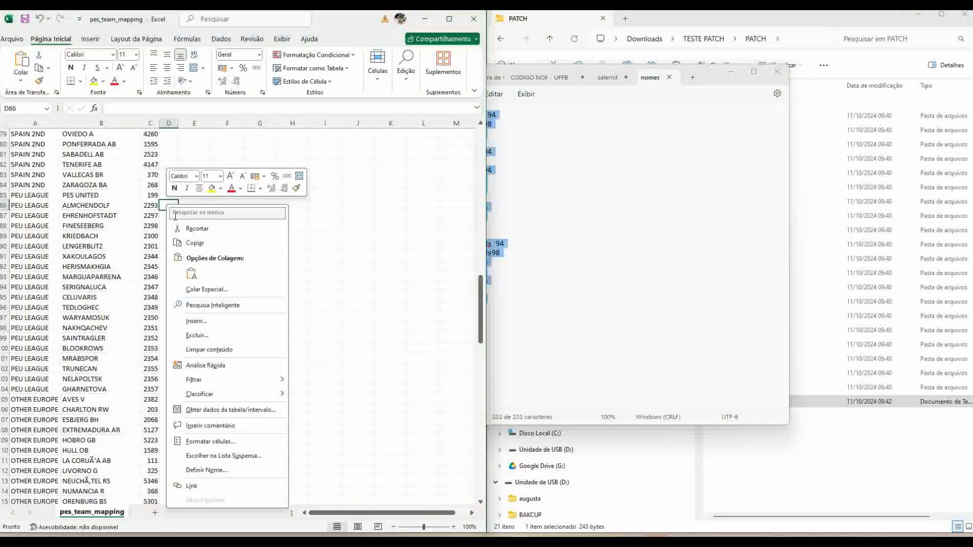
left_click(195, 274)
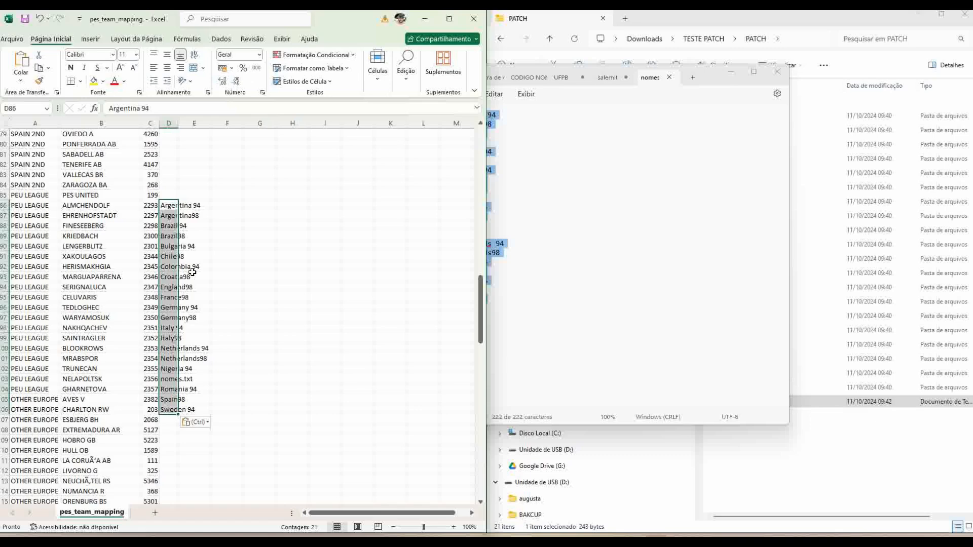
left_click(234, 336)
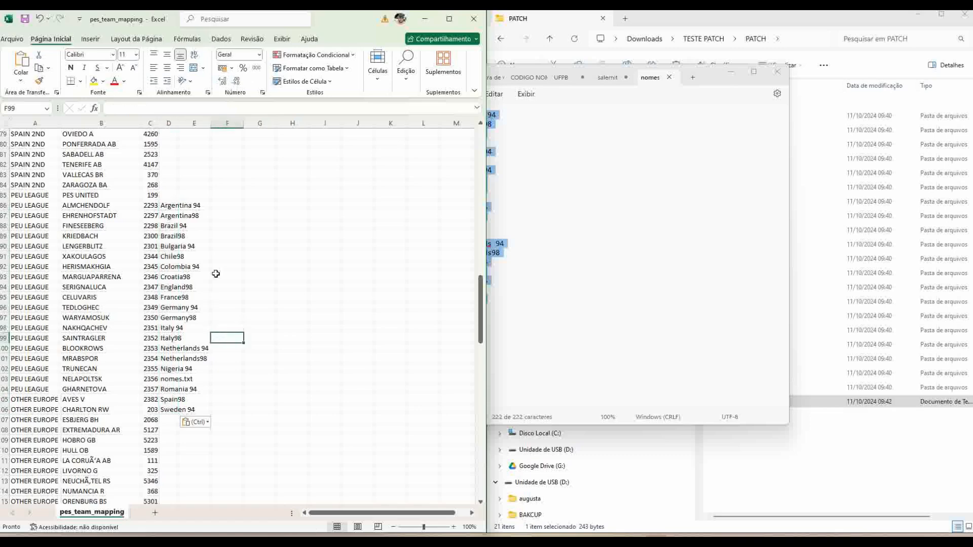
Move the pasted block of names up one row so Argentina 94 sits beside PES UNITED in D85
left_click_drag(175, 206, 178, 410)
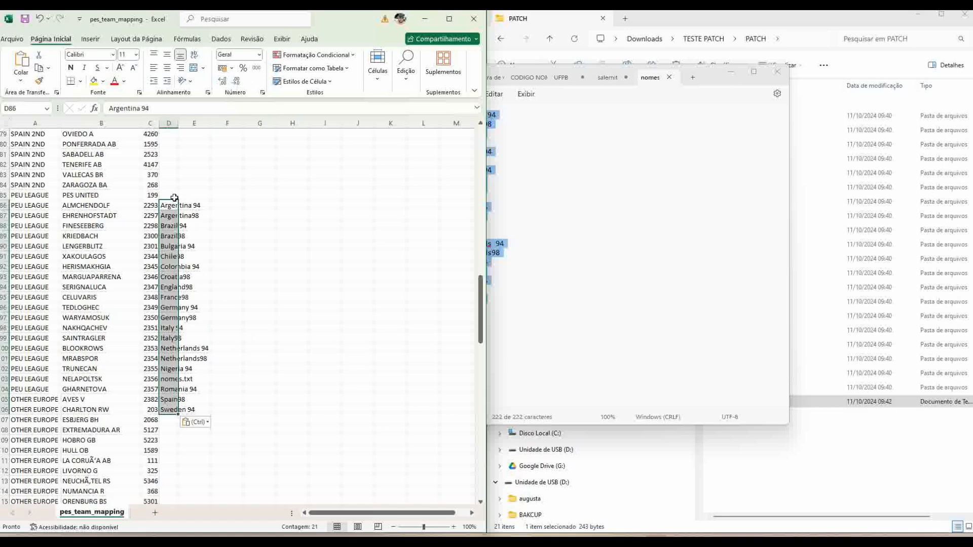
left_click_drag(175, 198, 174, 188)
left_click(260, 297)
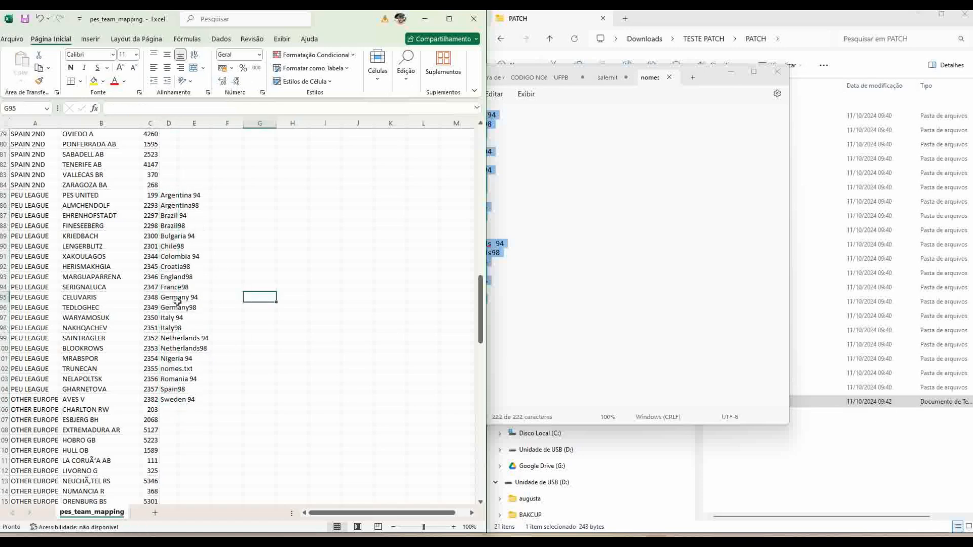
Delete the nomes.txt entry from column D and move Romania 94, Spain98 and Sweden 94 up one row
left_click(168, 369)
key("Delete")
mouse_move(171, 379)
left_mouse_down()
mouse_move(170, 399)
mouse_move(172, 366)
left_mouse_up()
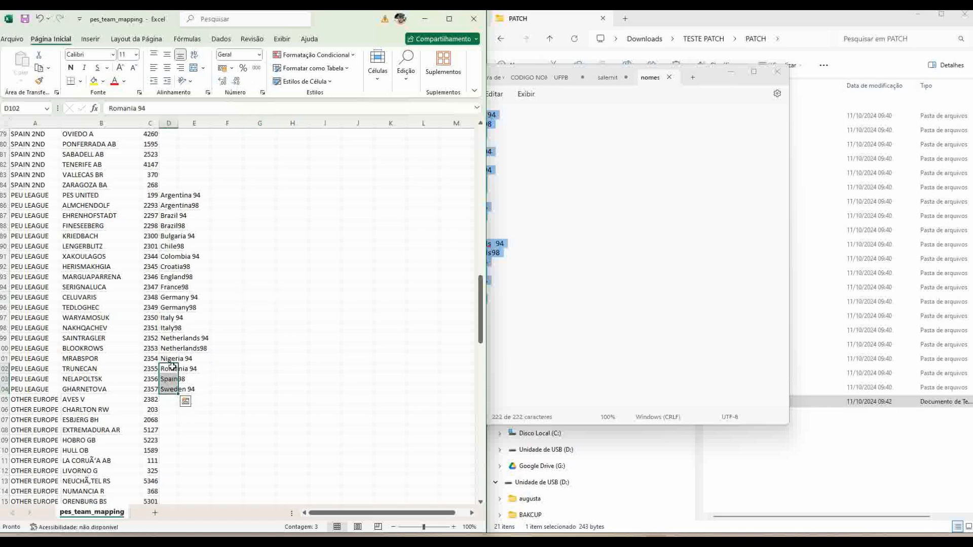
Check the names against the PEU LEAGUE teams and fit column D's width to its contents
left_click_drag(114, 390, 109, 194)
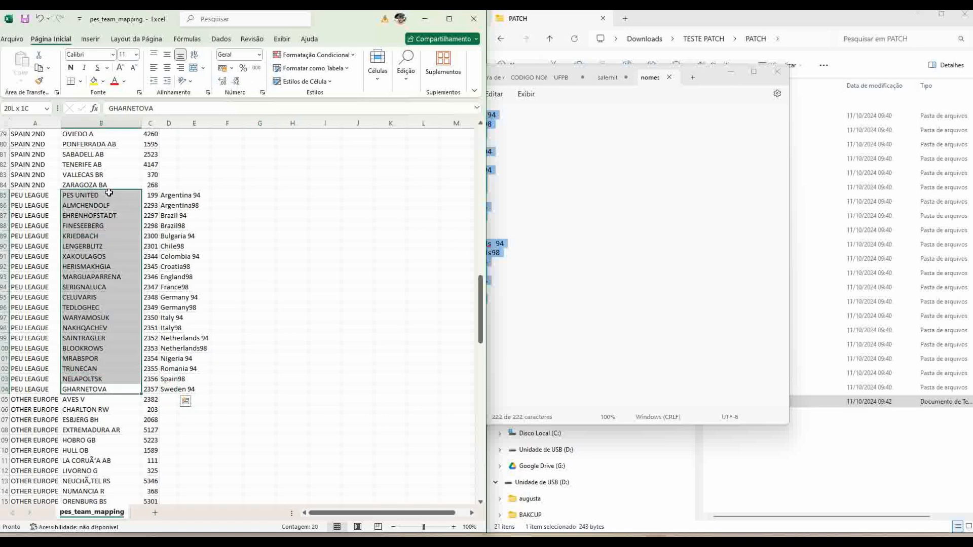
left_click_drag(170, 196, 166, 388)
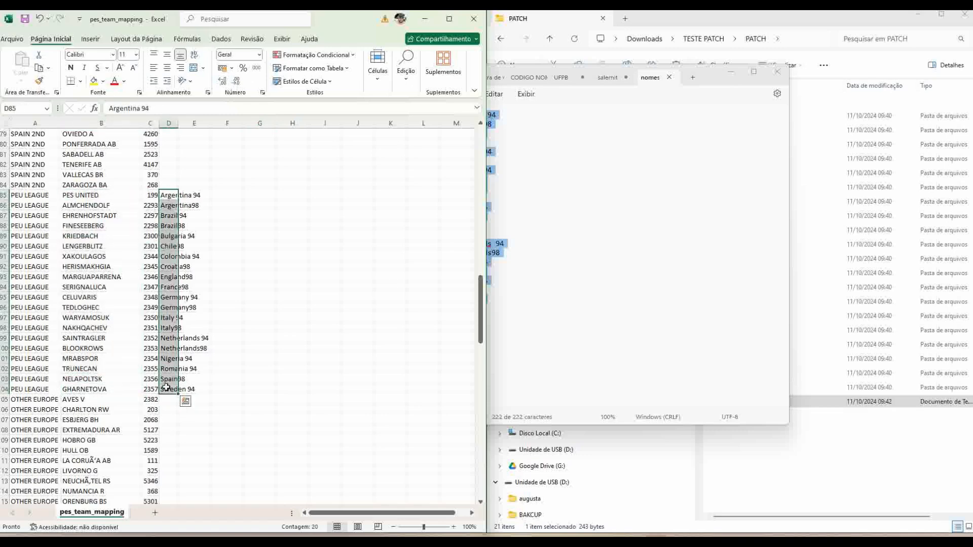
double_click(178, 123)
left_click(194, 222)
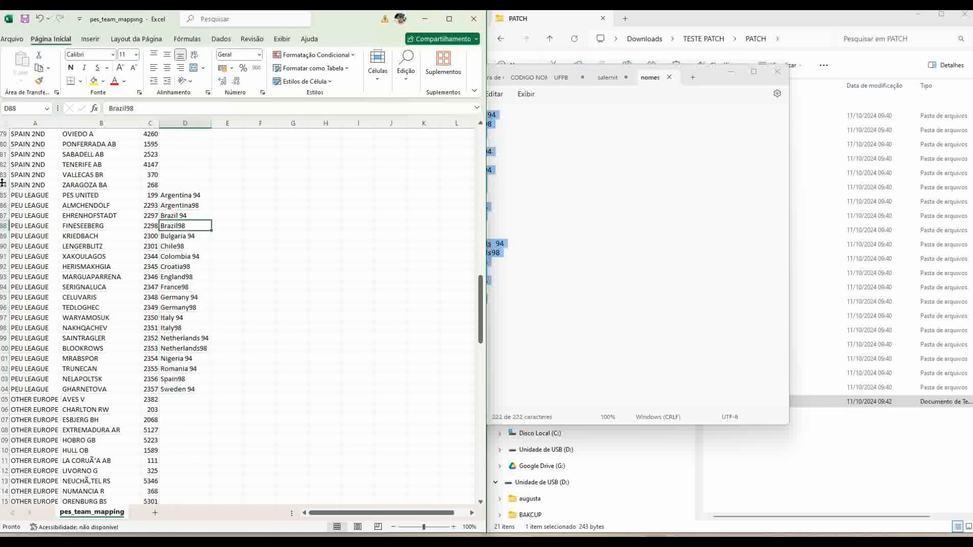
Delete all team rows between the header and PES UNITED, rows 2 to 84
left_click_drag(3, 183, 5, 107)
right_click(3, 137)
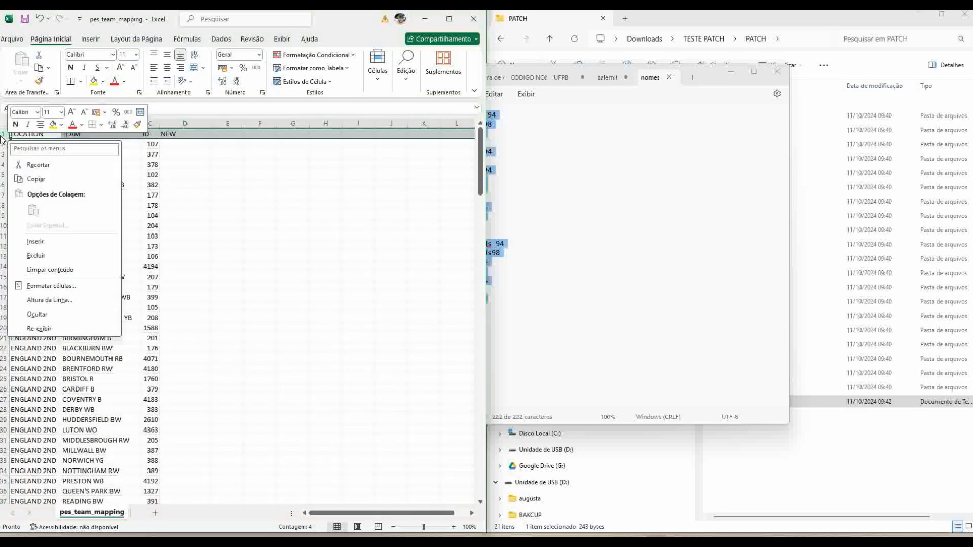
left_click(3, 137)
left_click_drag(2, 144, 29, 225)
right_click(19, 212)
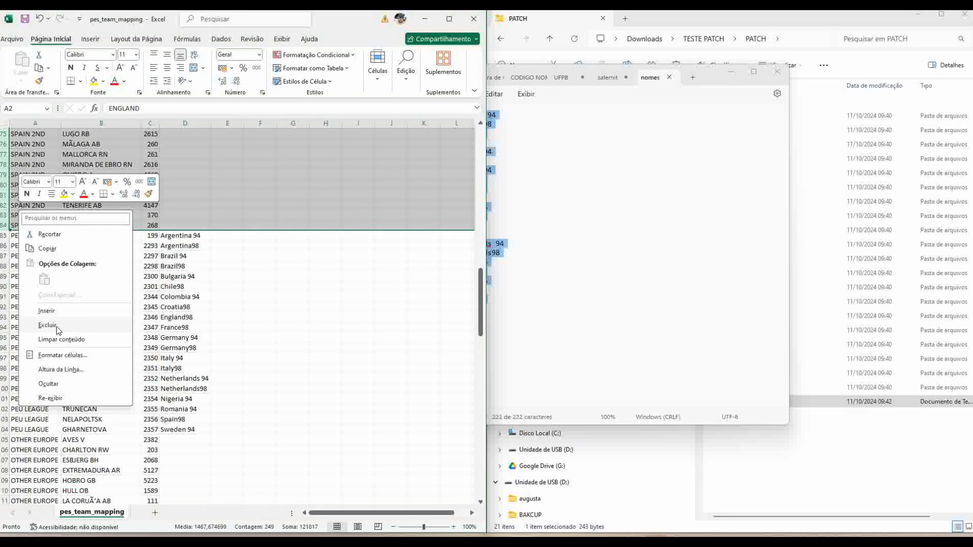
left_click(57, 327)
left_click(13, 348)
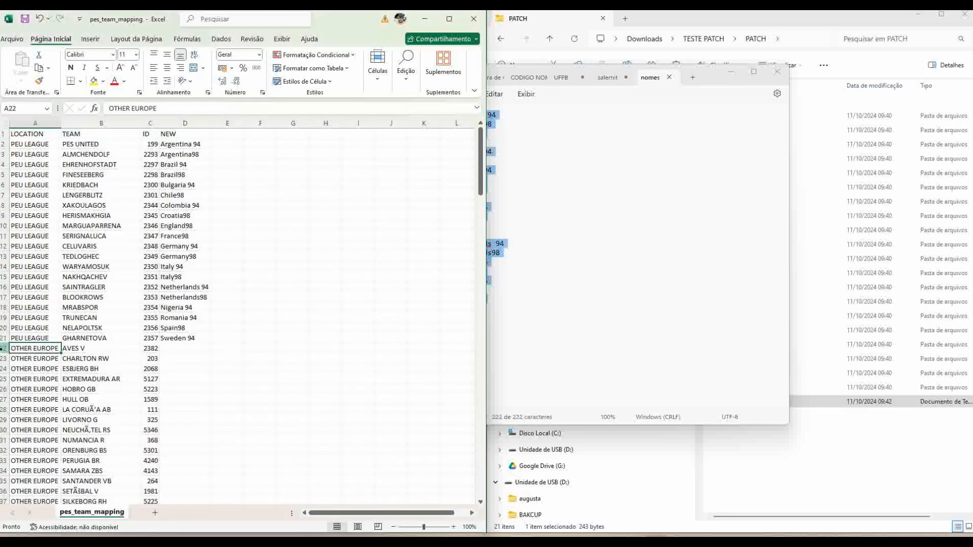
Delete every row below the PEU LEAGUE teams, from AVES V in row 22 to the end of the list
left_click_drag(2, 348, 7, 492)
right_click(14, 429)
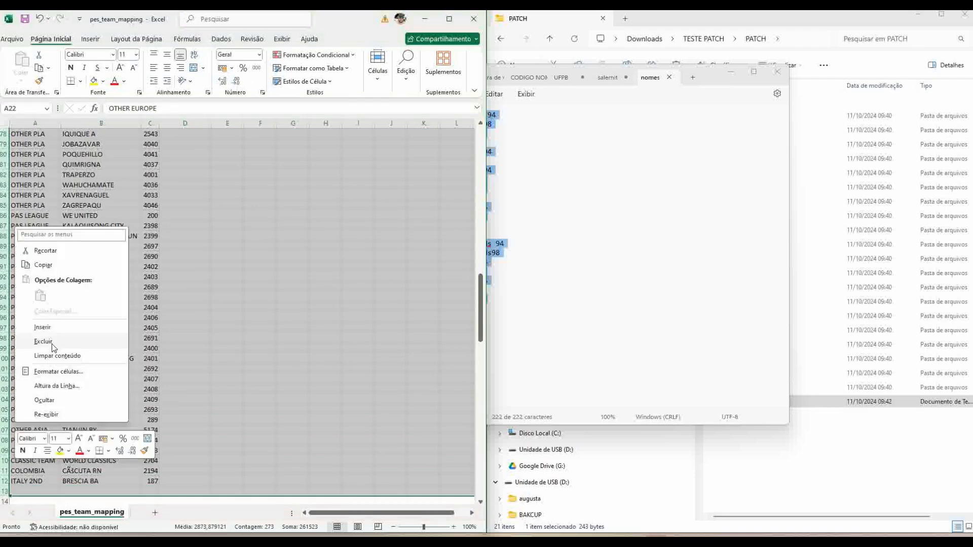
left_click(44, 342)
scroll(185, 354, "up", 1)
left_click(187, 144)
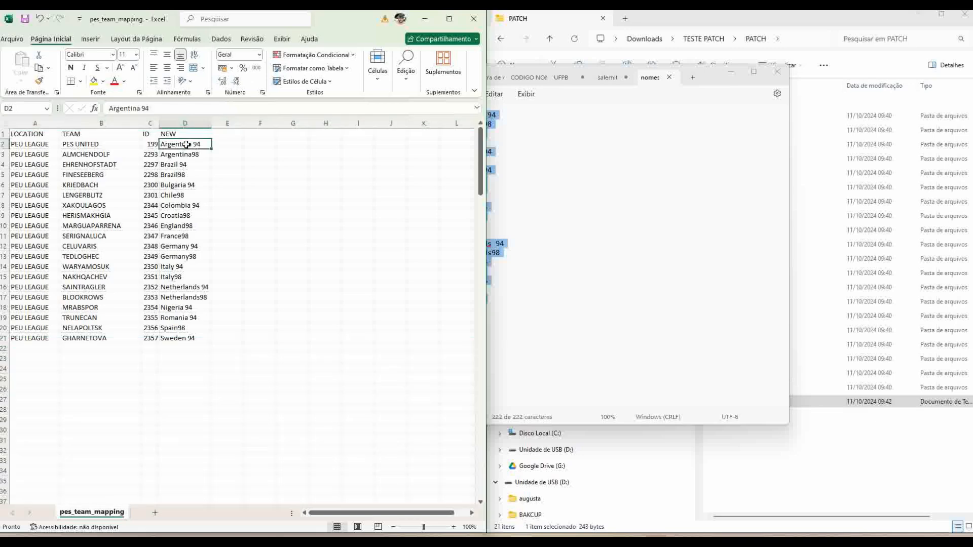
left_click(229, 146)
left_click(249, 145)
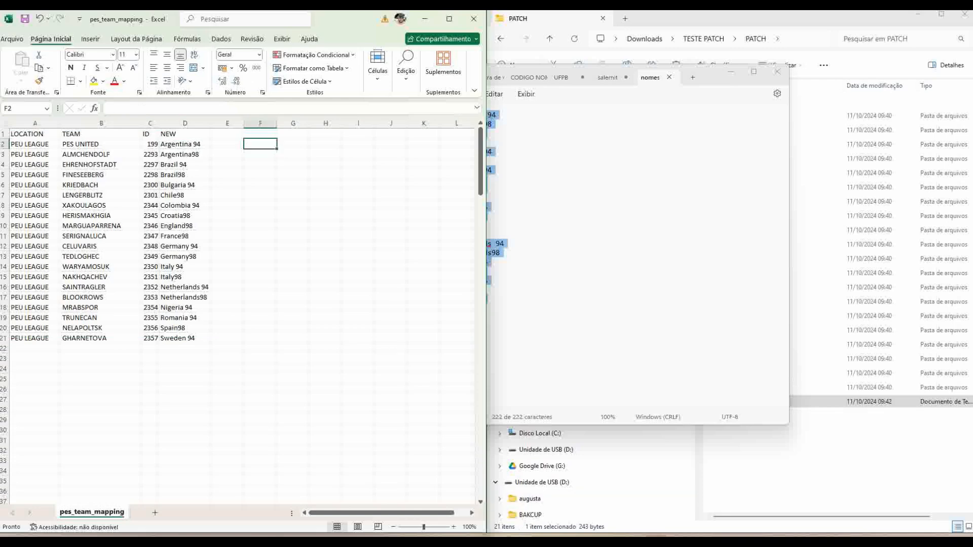
Copy the formula =CONCAT(A2;",";B2;",";C2;",";D2) from the CODIGO NOMES note in Notepad
key("alt+Tab")
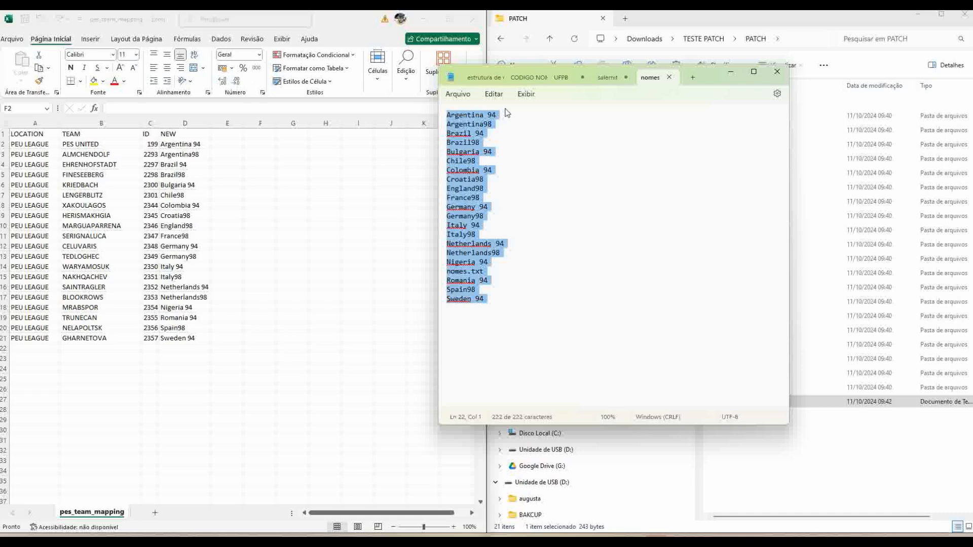
left_click(528, 81)
left_click_drag(588, 126, 449, 127)
key("ctrl+c")
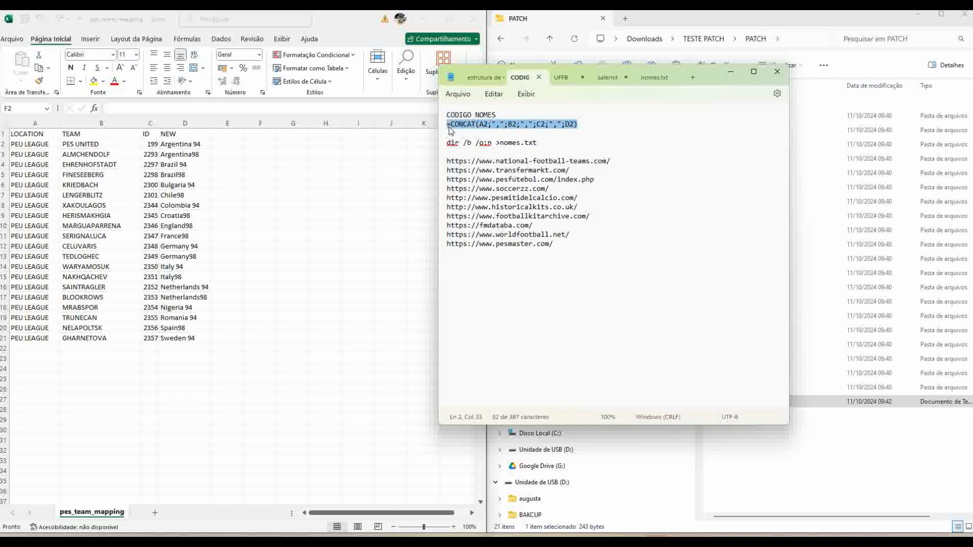
left_click(261, 144)
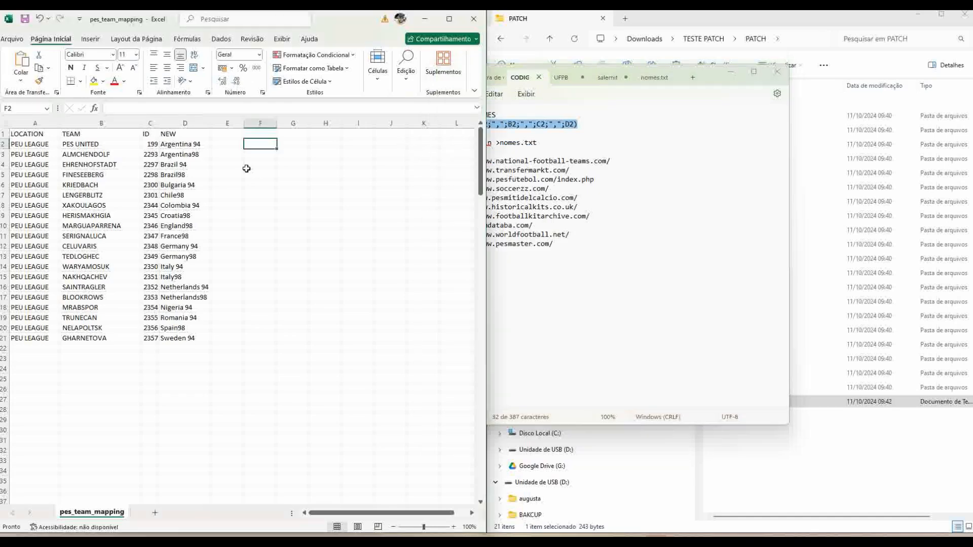
left_click(239, 142)
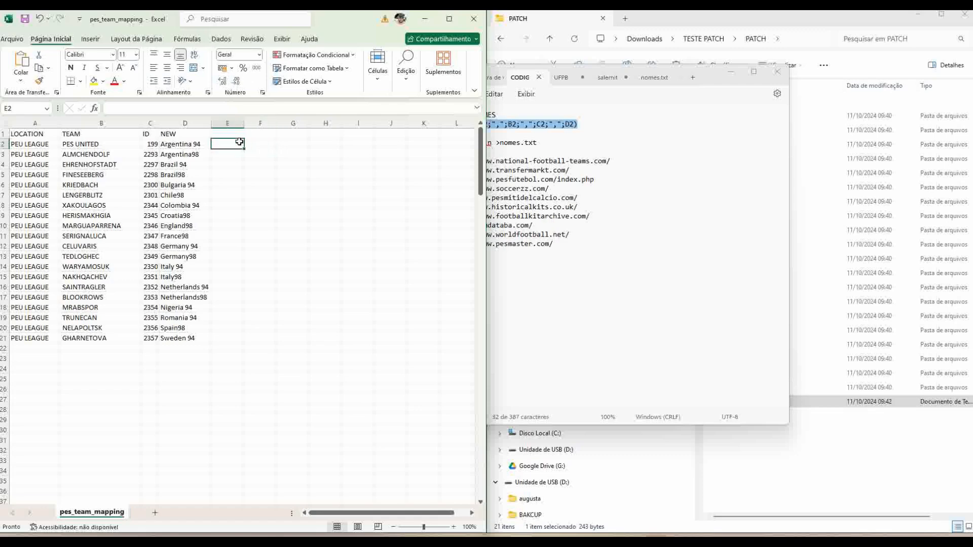
right_click(574, 123)
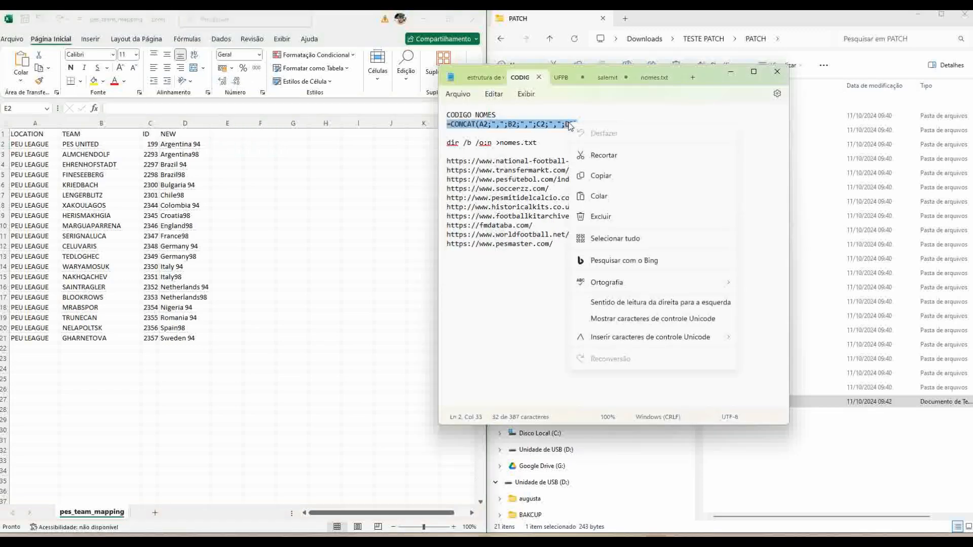
left_click(604, 178)
Paste the copied CONCAT formula into cell E2 of pes_team_mapping and fill it down to E21
left_click(229, 146)
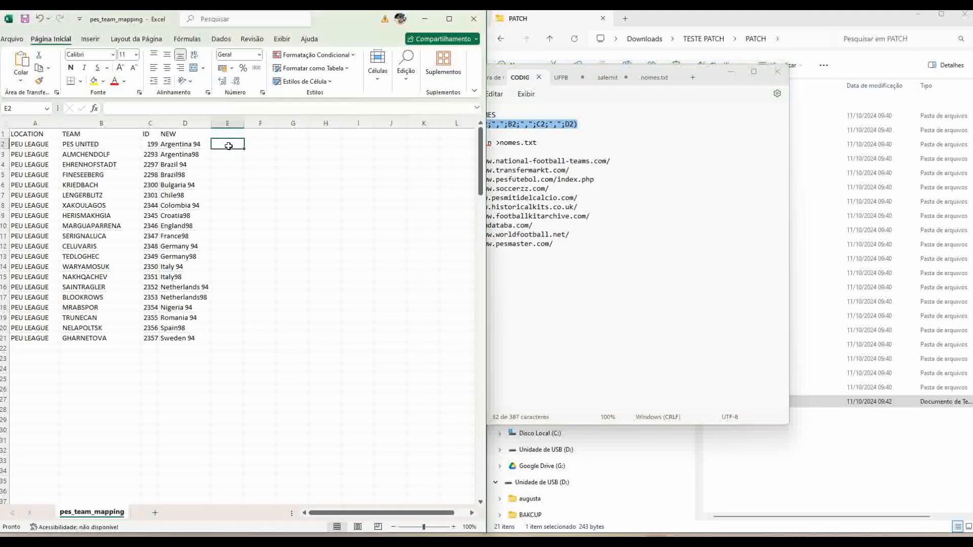
key("ctrl+v")
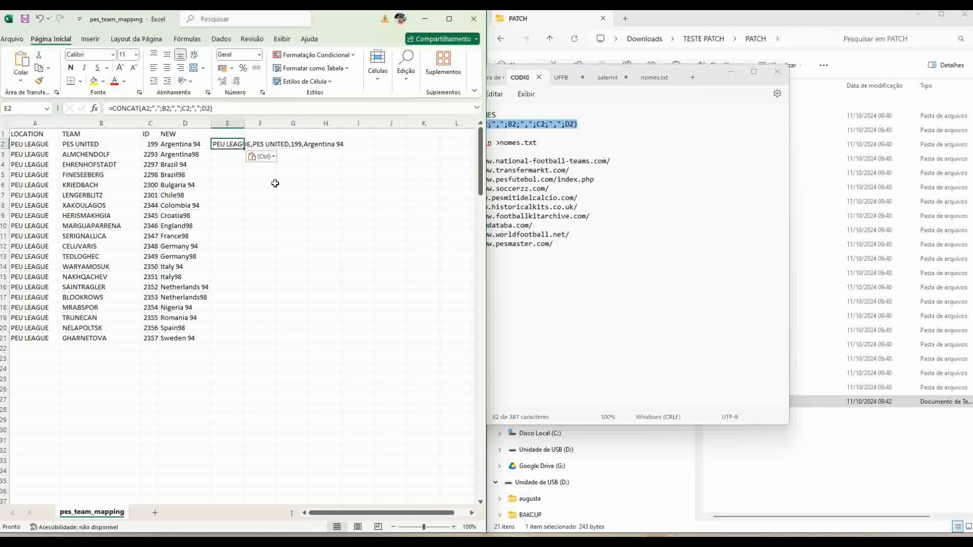
left_click(223, 175)
left_click(237, 144)
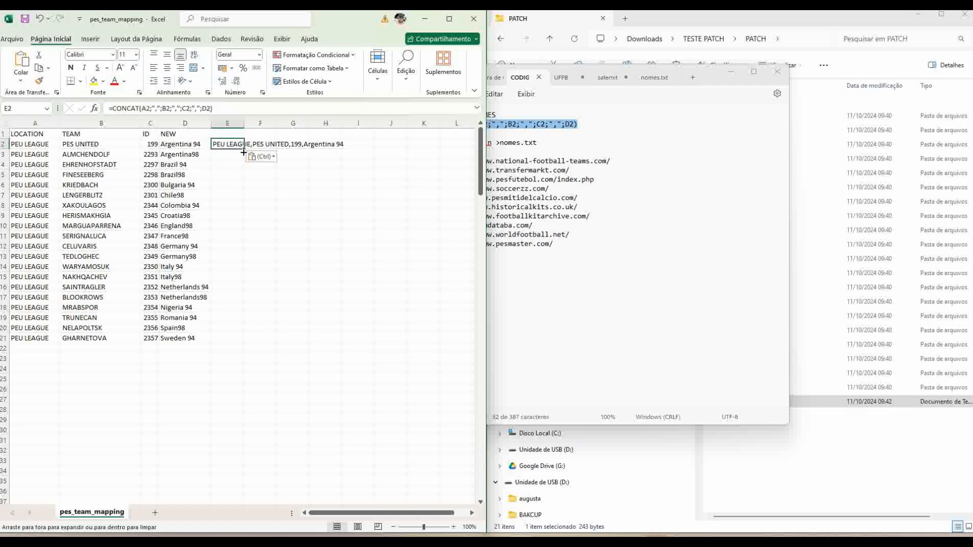
left_click_drag(244, 149, 254, 348)
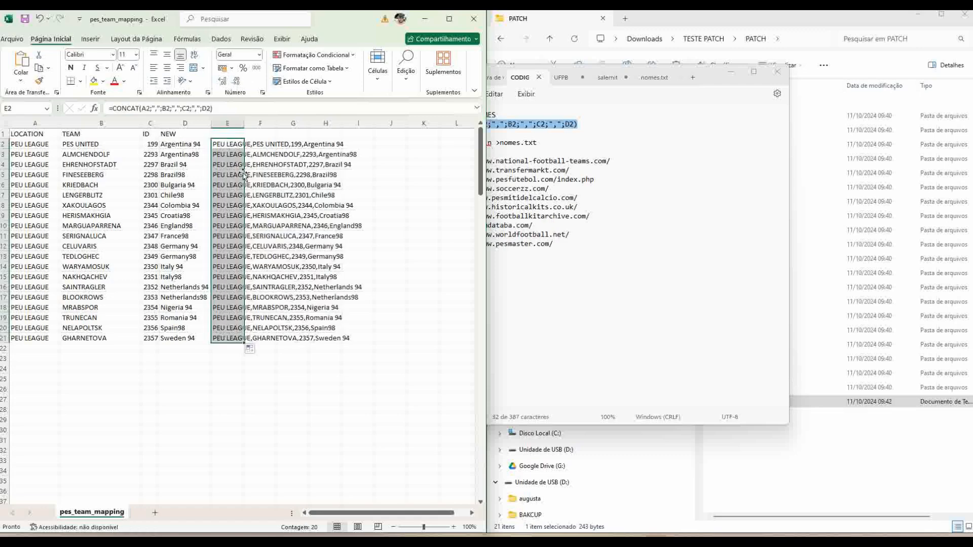
Copy the CONCAT formula from E2 into E1 to join the header names
left_click(229, 144)
key("ctrl+c")
left_click(230, 133)
key("ctrl+v")
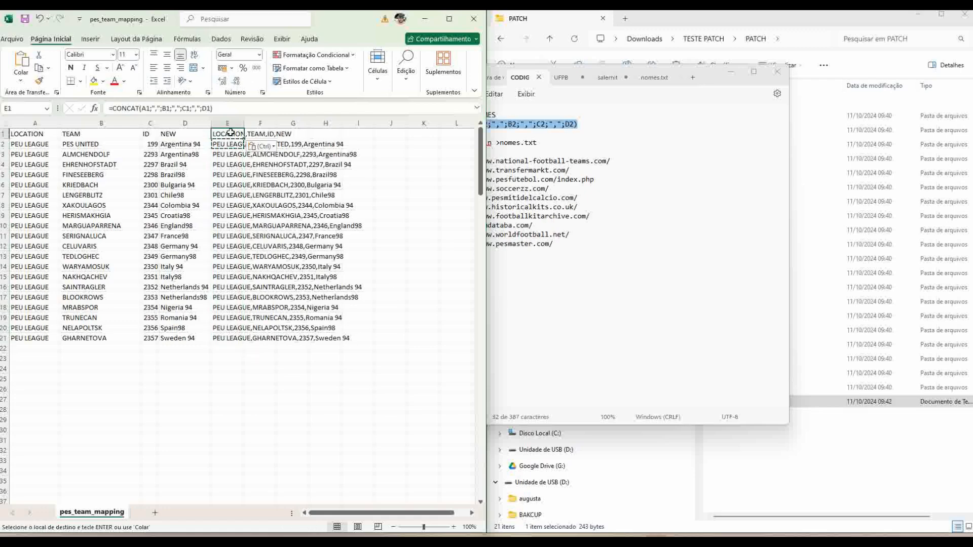
Copy column E and paste it as values over column A
left_click(231, 123)
left_click_drag(200, 123, 227, 120)
left_click(227, 122)
right_click(228, 122)
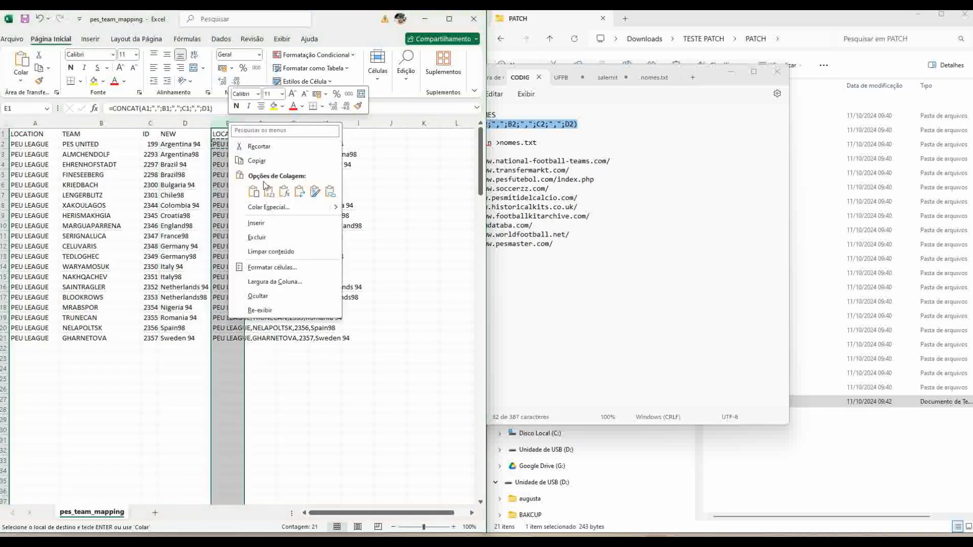
left_click(256, 161)
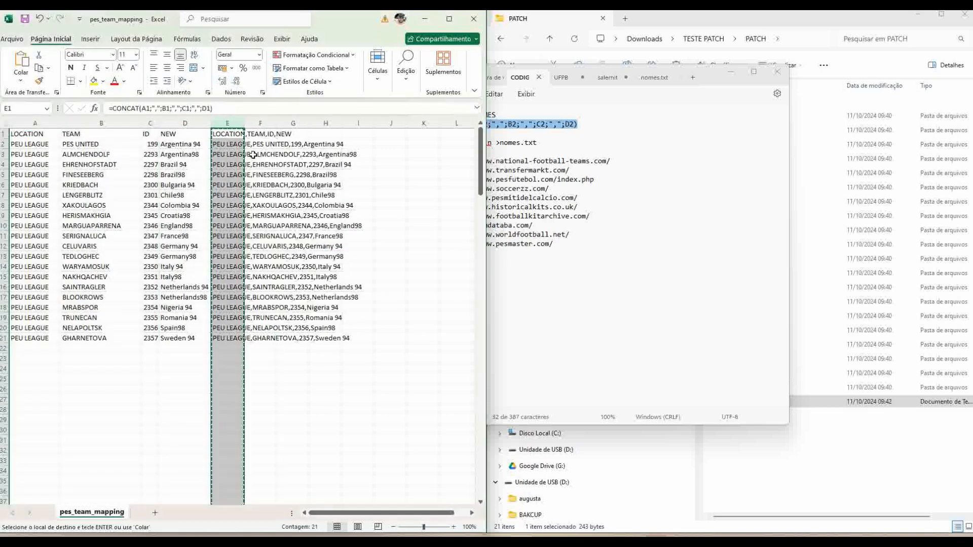
left_click(47, 125)
right_click(35, 126)
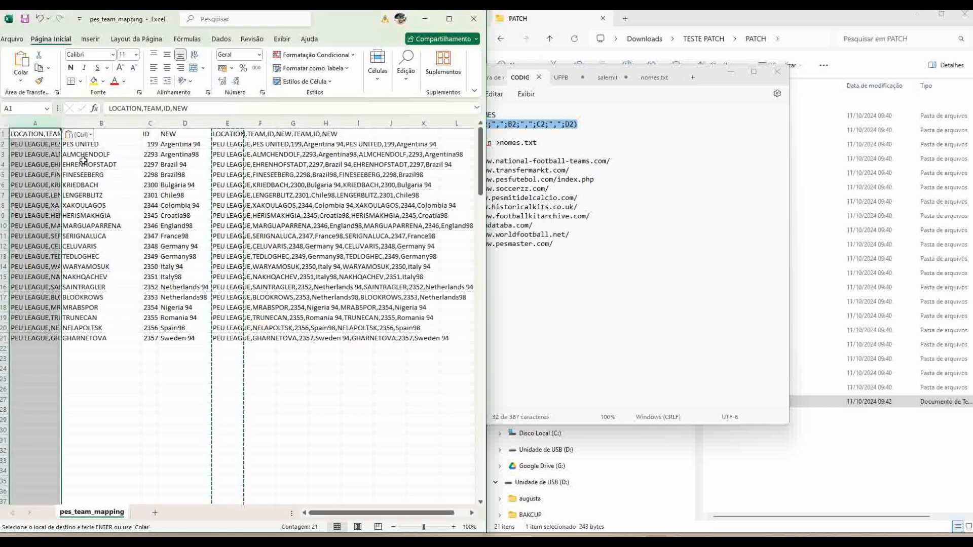
Clear the contents of columns B to G, keeping only the comma-separated text in column A
left_click_drag(99, 123, 284, 131)
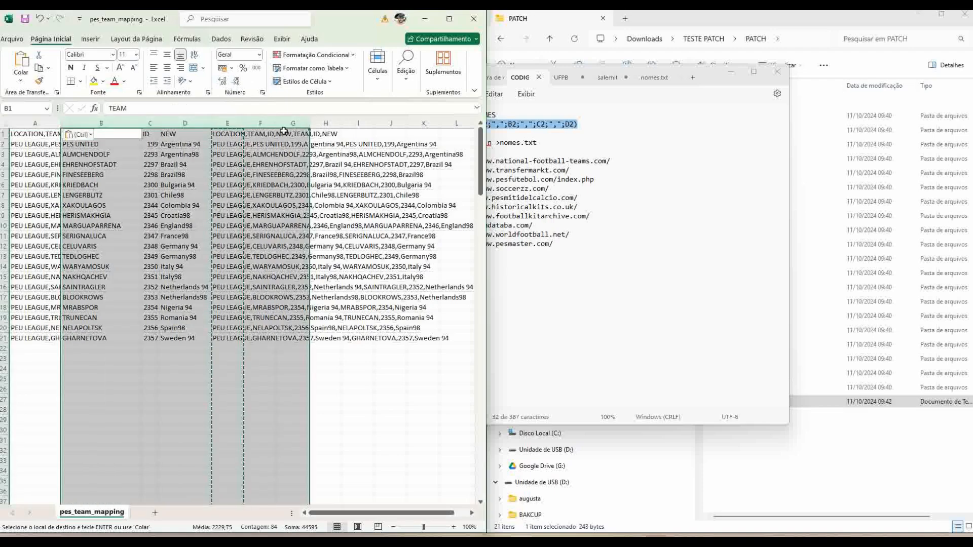
key("Delete")
left_click(185, 226)
left_click(24, 147)
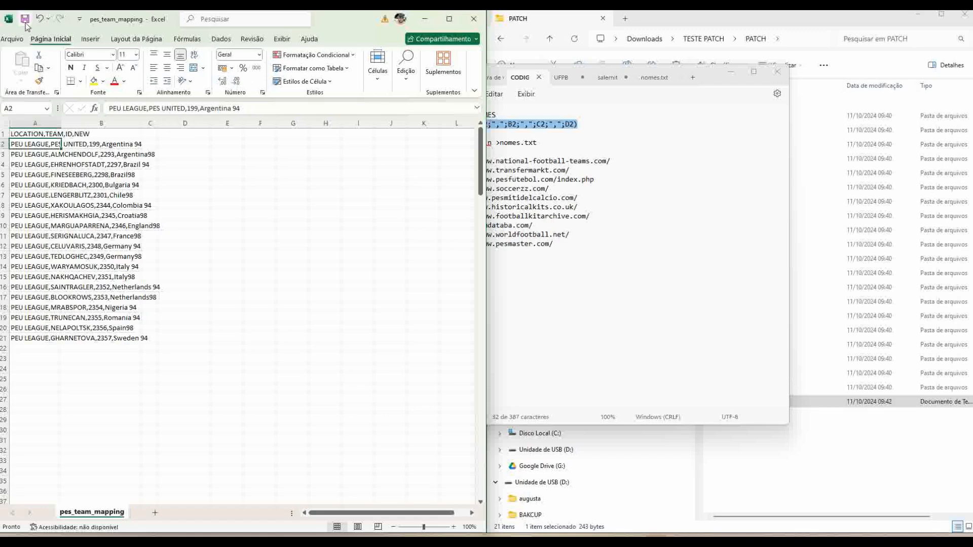
Save and close the pes_team_mapping workbook, and close the Notepad window
left_click(480, 22)
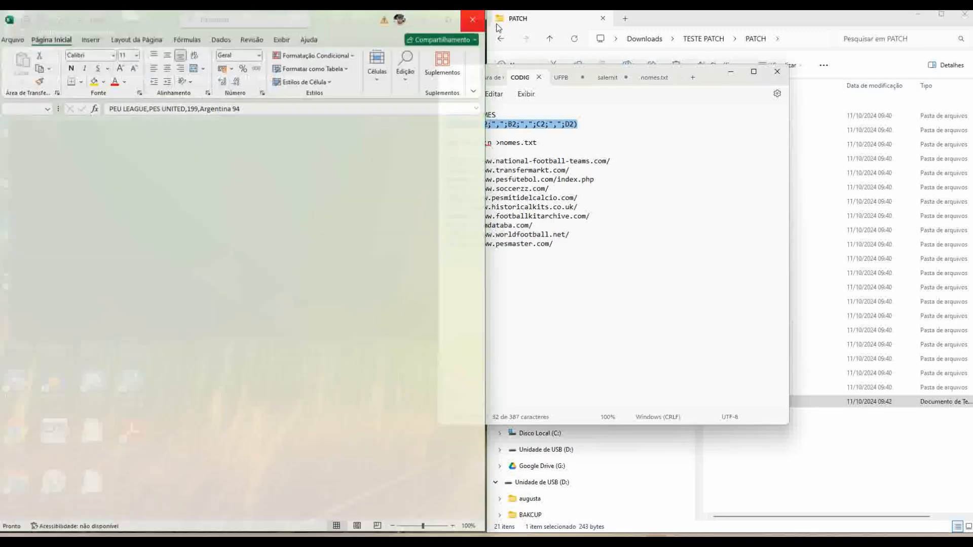
left_click(777, 72)
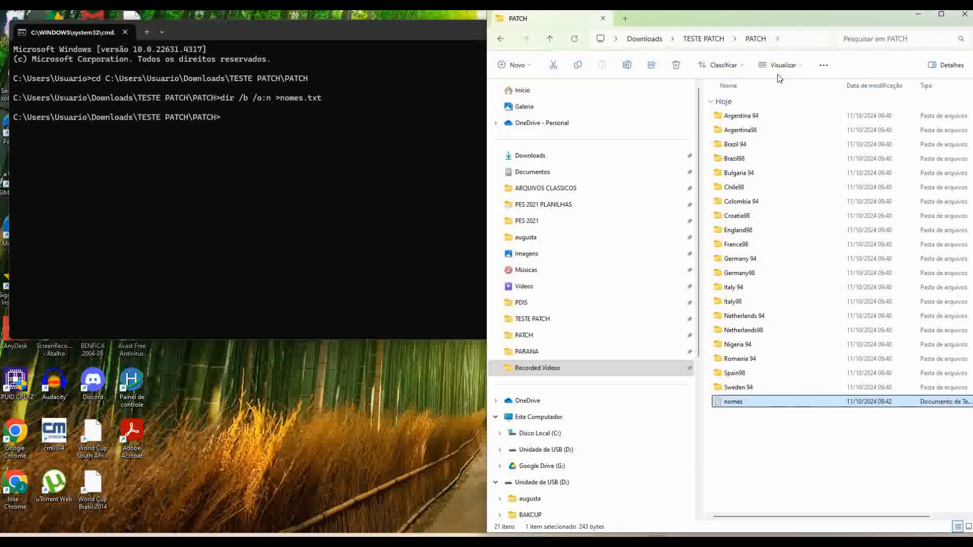
Launch pes patch creator from the TESTE PATCH folder and copy that folder's path
left_click(713, 40)
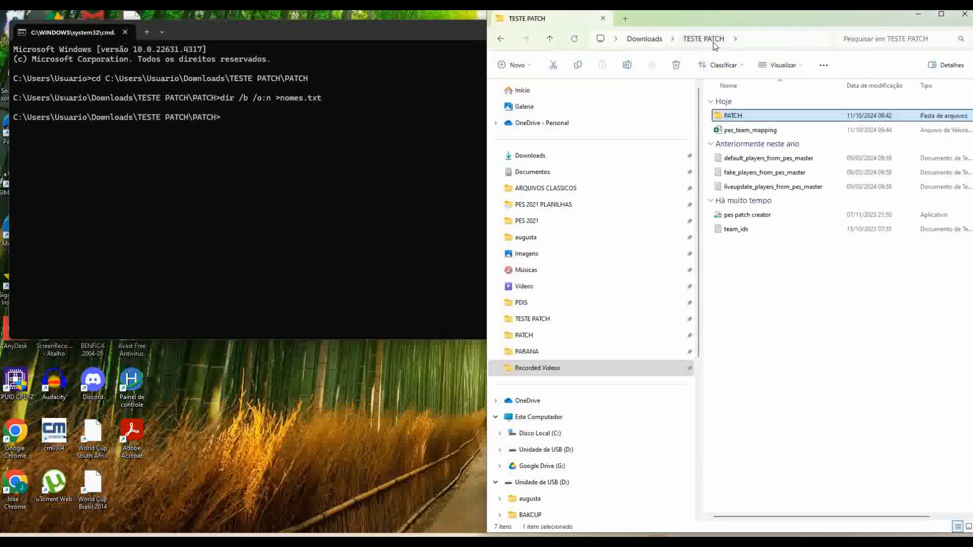
left_click(768, 217)
double_click(768, 220)
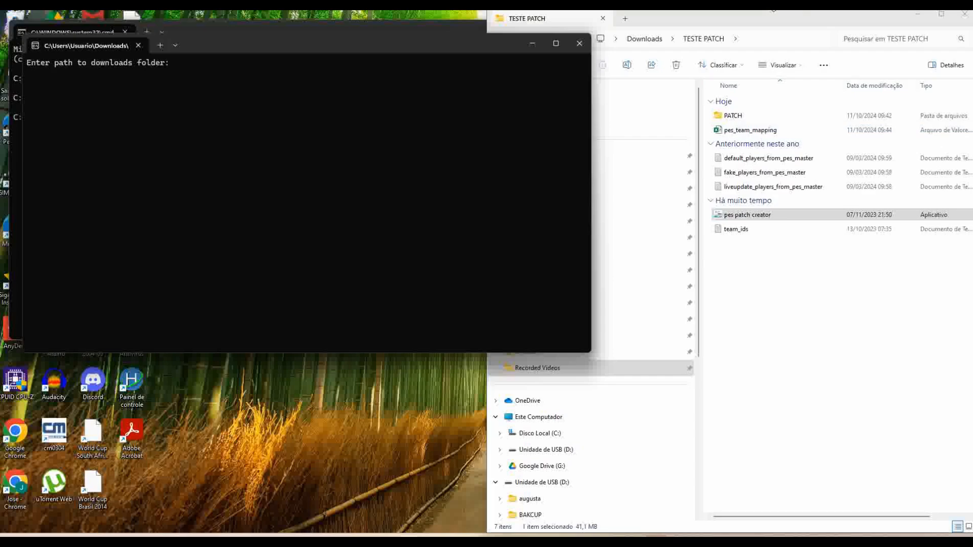
left_click(782, 37)
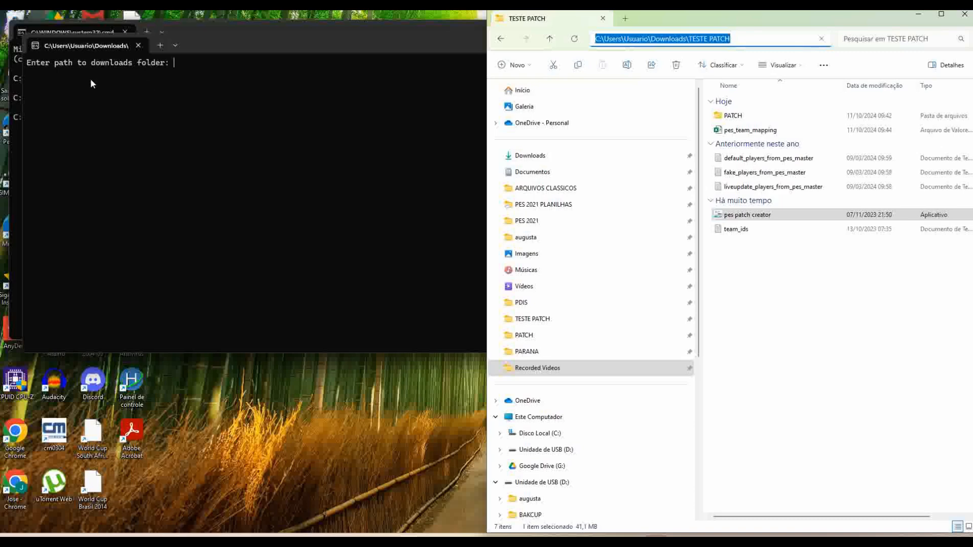
Enter C:\Users\Usuario\Downloads as the downloads folder path in pes patch creator
left_click(744, 40)
key("ctrl+a")
key("ctrl+c")
left_click(274, 69)
key("ctrl+v")
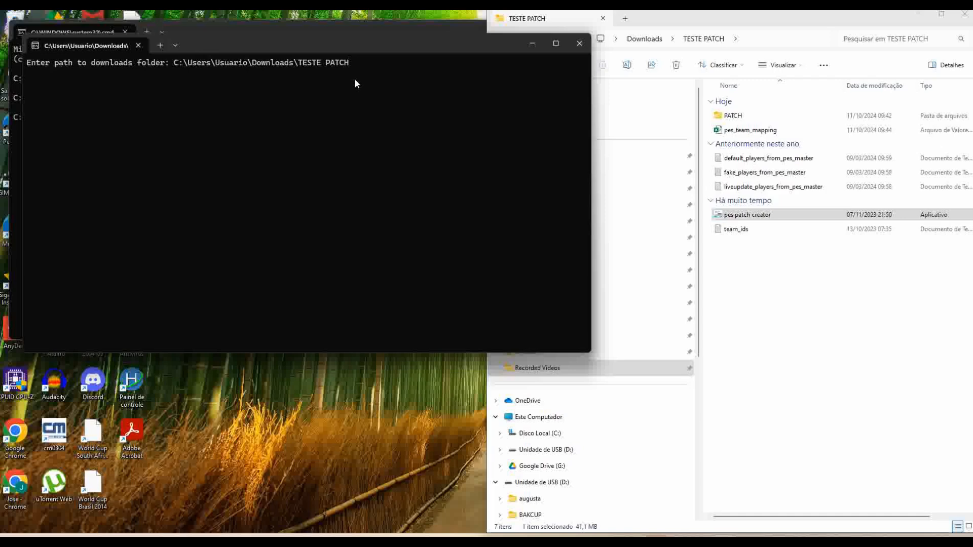
key("BackSpace")
key("BackSpace")
key("BackSpace")
key("BackSpace")
key("BackSpace")
key("BackSpace")
key("BackSpace")
key("BackSpace")
key("BackSpace")
key("BackSpace")
key("BackSpace")
key("BackSpace")
key("Return")
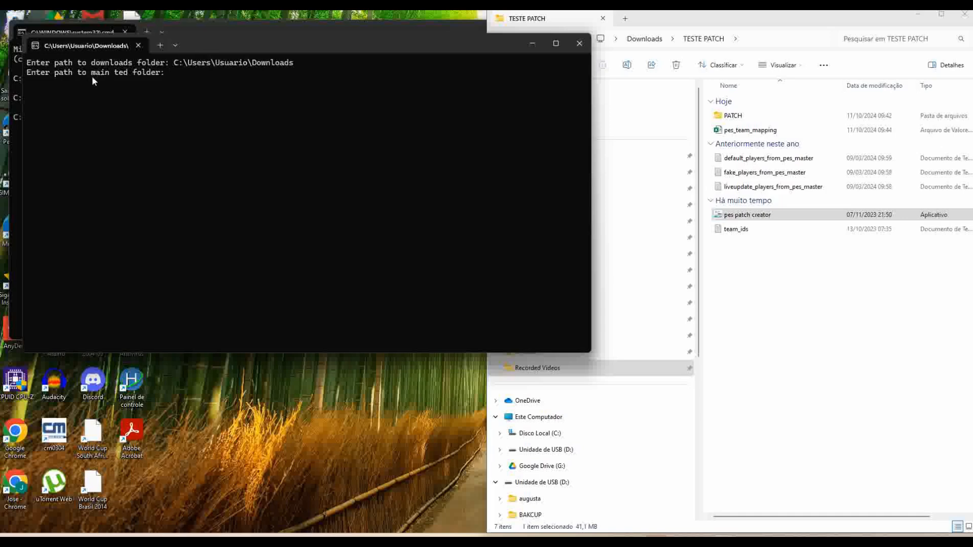
Enter the path C:\Users\Usuario\Downloads\TESTE PATCH\PATCH as the main ted folder and run the patch creator
left_click(696, 51)
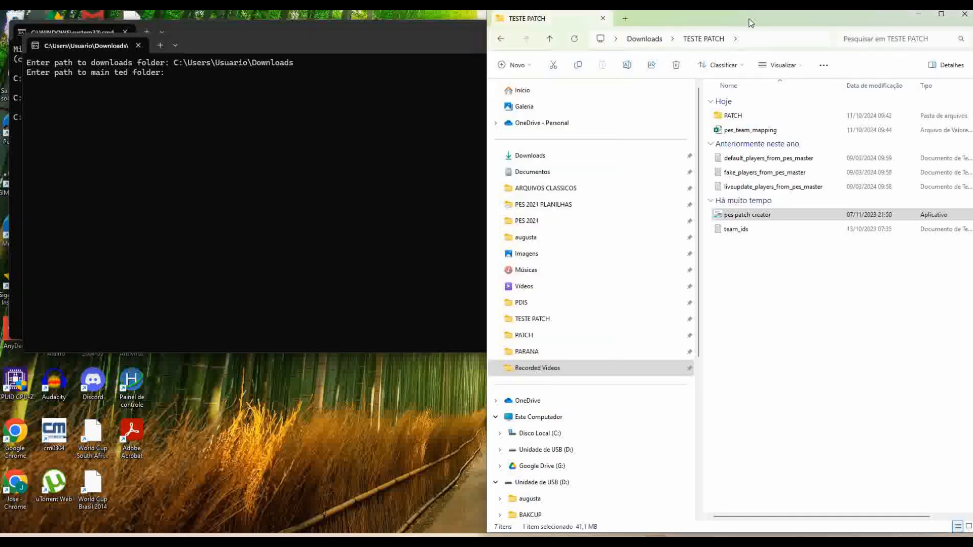
double_click(753, 117)
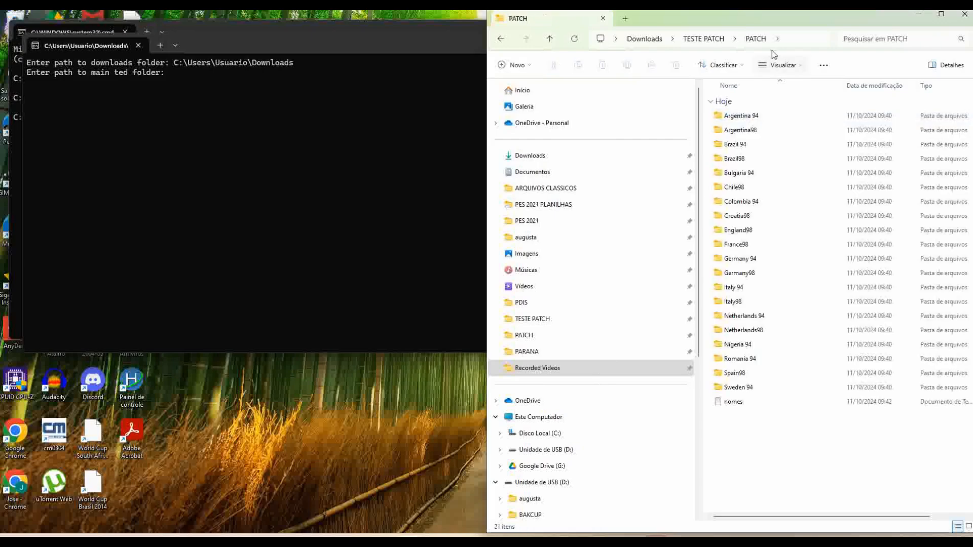
left_click(800, 38)
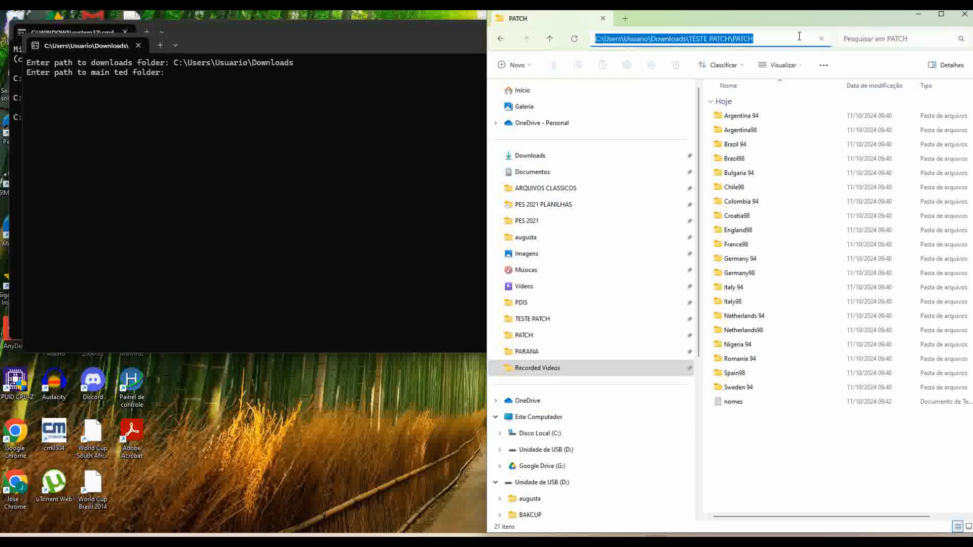
key("ctrl+c")
left_click(257, 98)
key("ctrl+v")
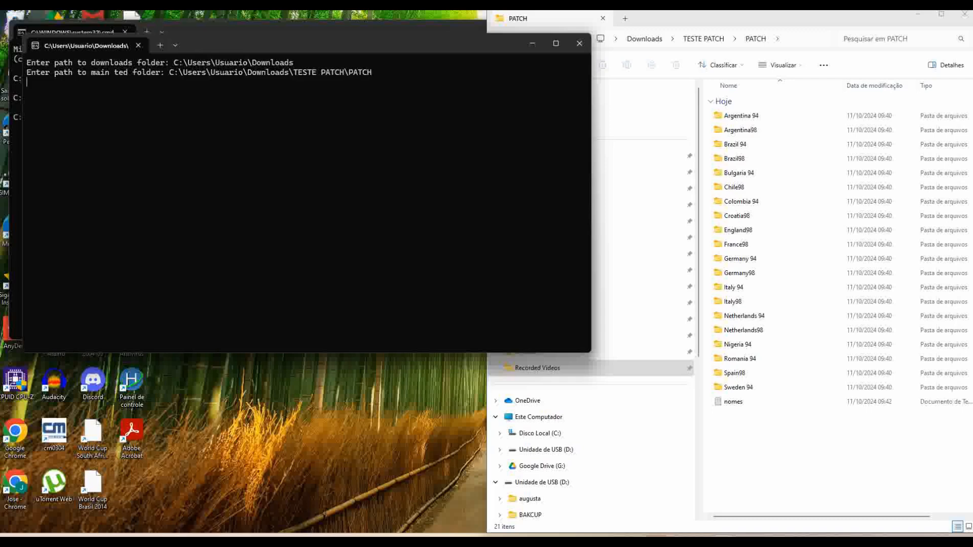
key("Return")
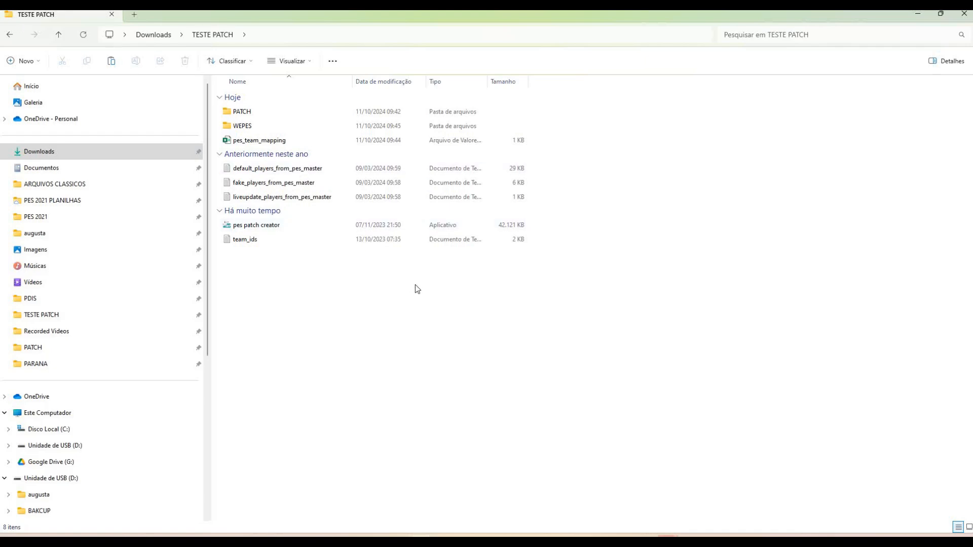
Look over the team folders inside PATCH and return to the TESTE PATCH folder
left_click(247, 130)
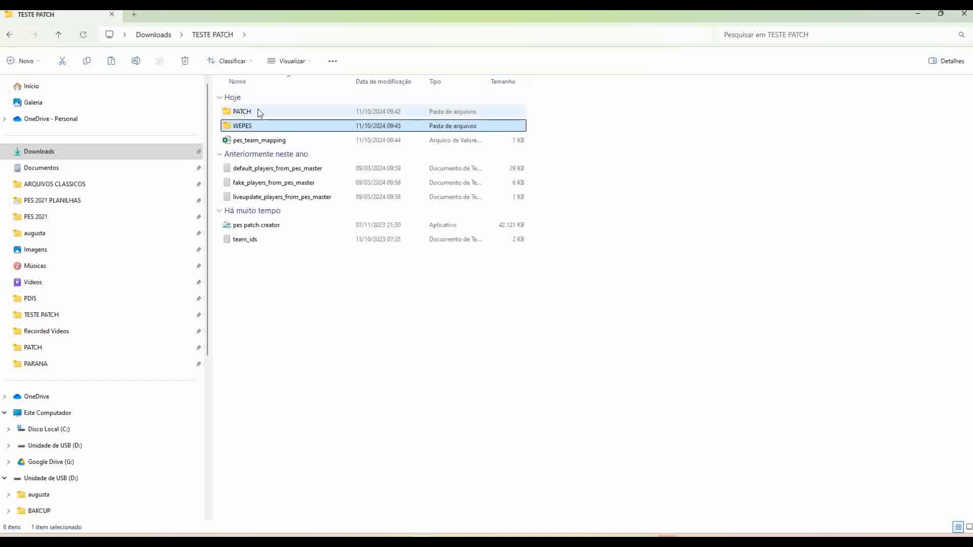
double_click(256, 113)
left_click_drag(296, 467, 253, 94)
left_click(244, 405)
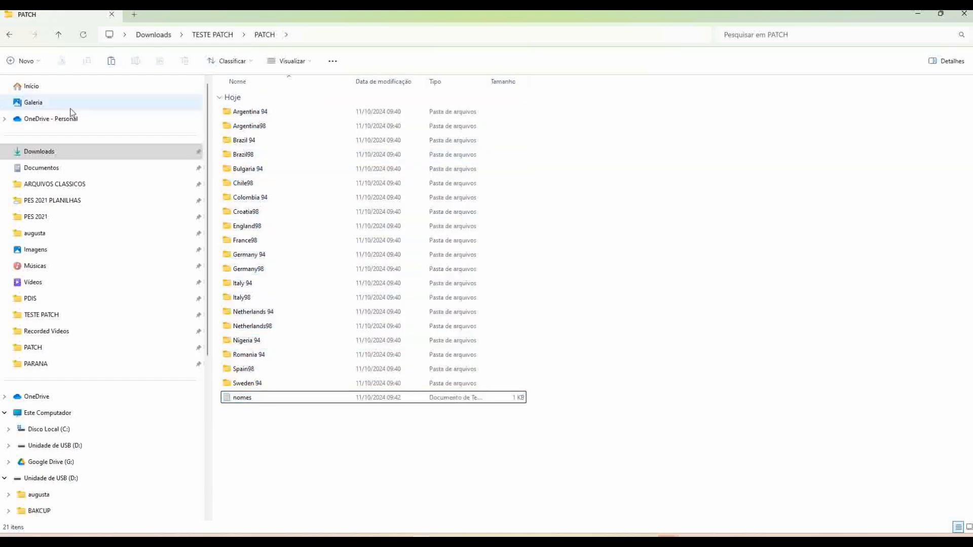
left_click(11, 37)
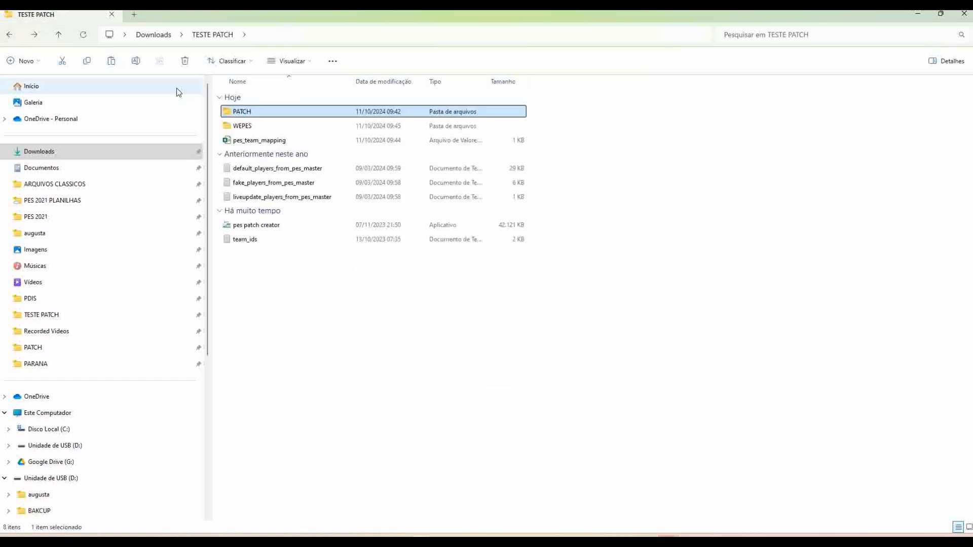
Open the WEPES folder in TESTE PATCH, sort it by name, and look over its team folders
left_click(238, 125)
double_click(239, 126)
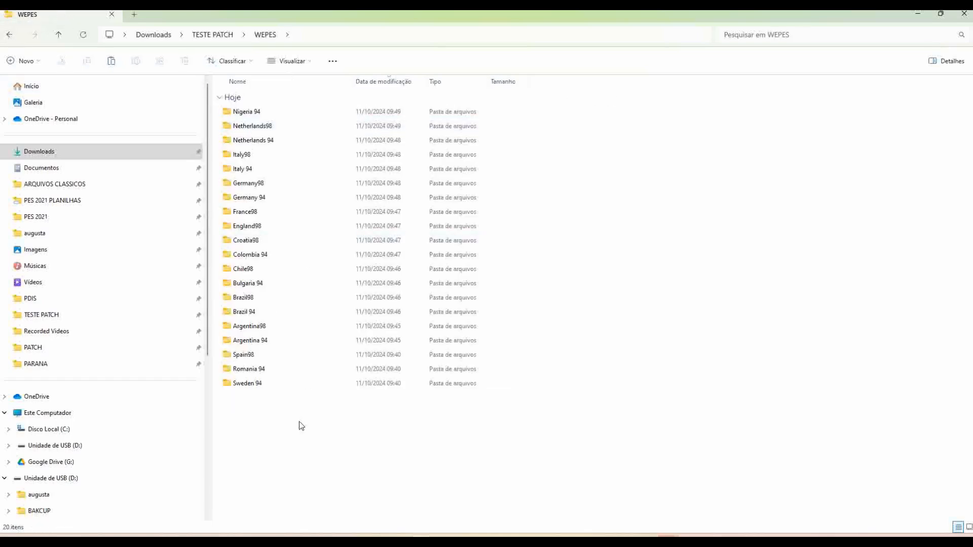
left_click_drag(299, 423, 257, 97)
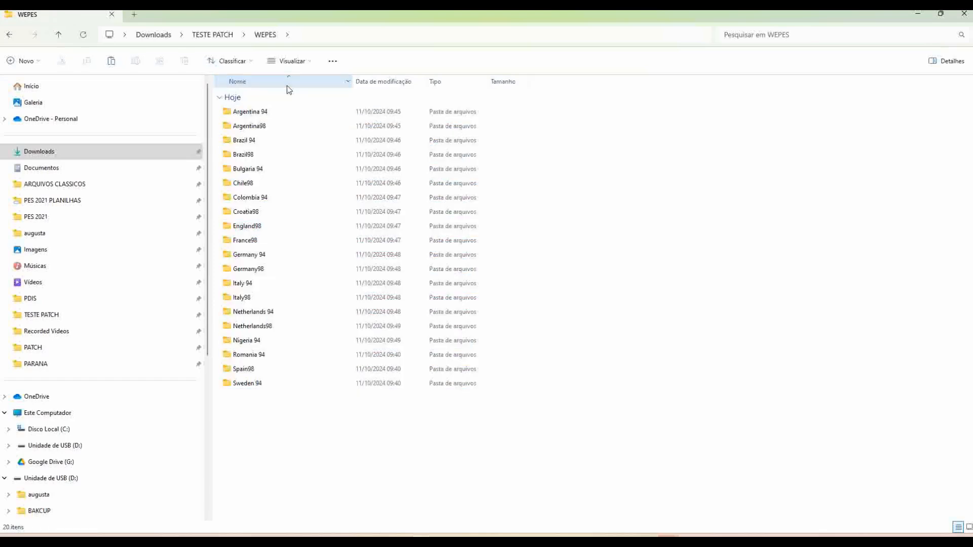
left_click(287, 85)
left_click_drag(290, 388, 259, 95)
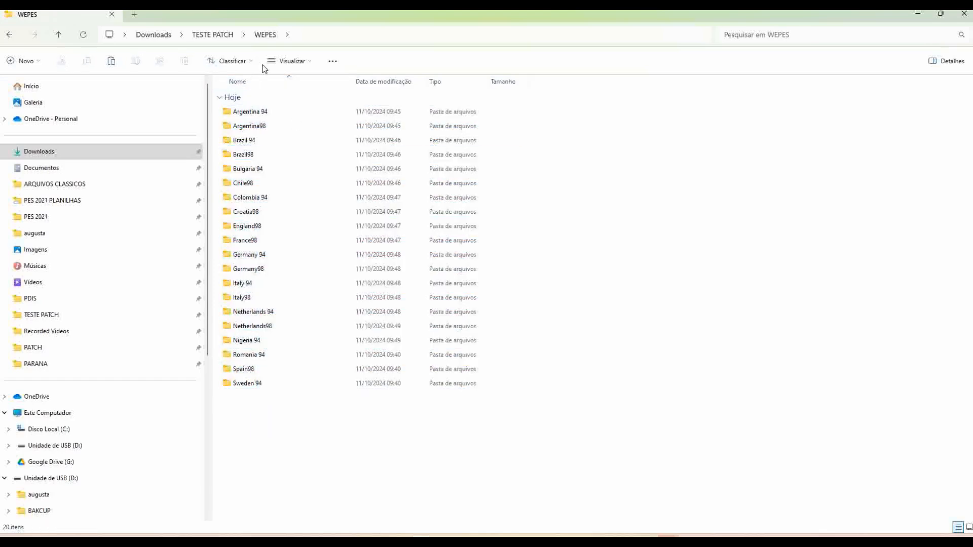
Point out the WEPES folder in TESTE PATCH and open the root of the USB drive (D:) as its destination
left_click(213, 35)
right_click(249, 126)
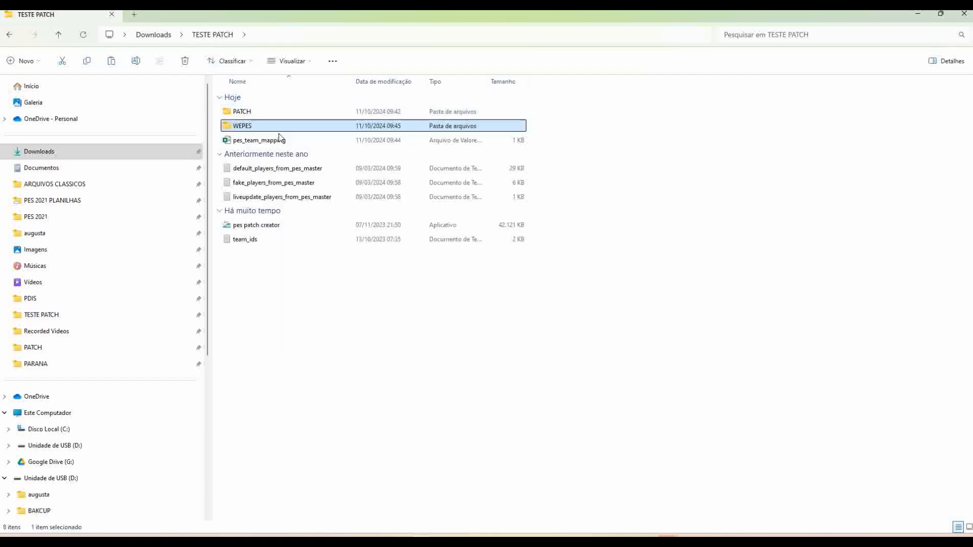
left_click(279, 137)
left_click(298, 330)
scroll(56, 424, "down", 5)
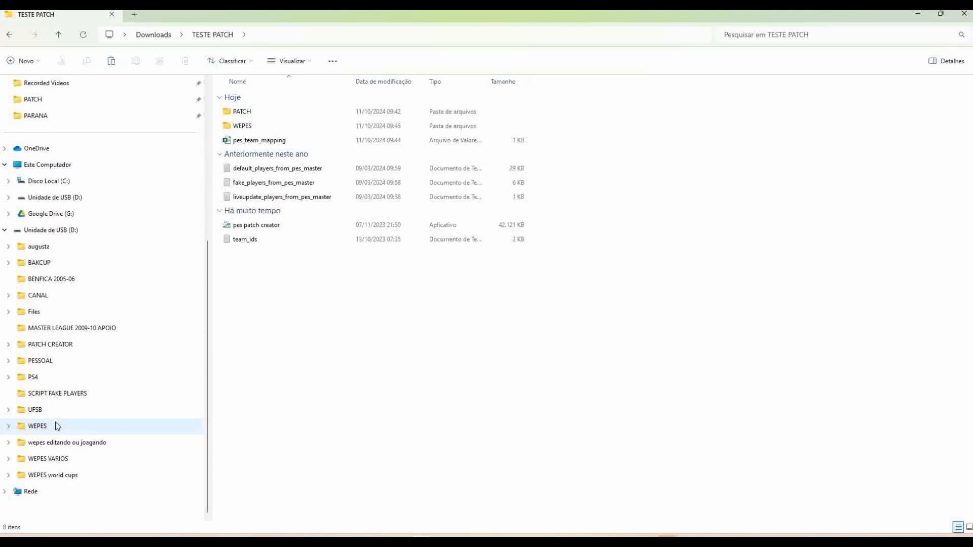
left_click(65, 236)
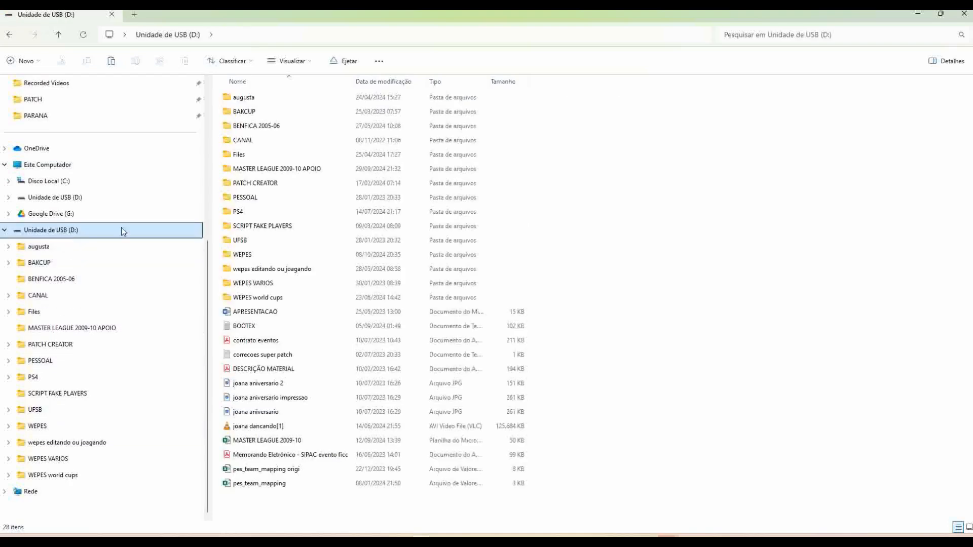
right_click(677, 254)
left_click(632, 273)
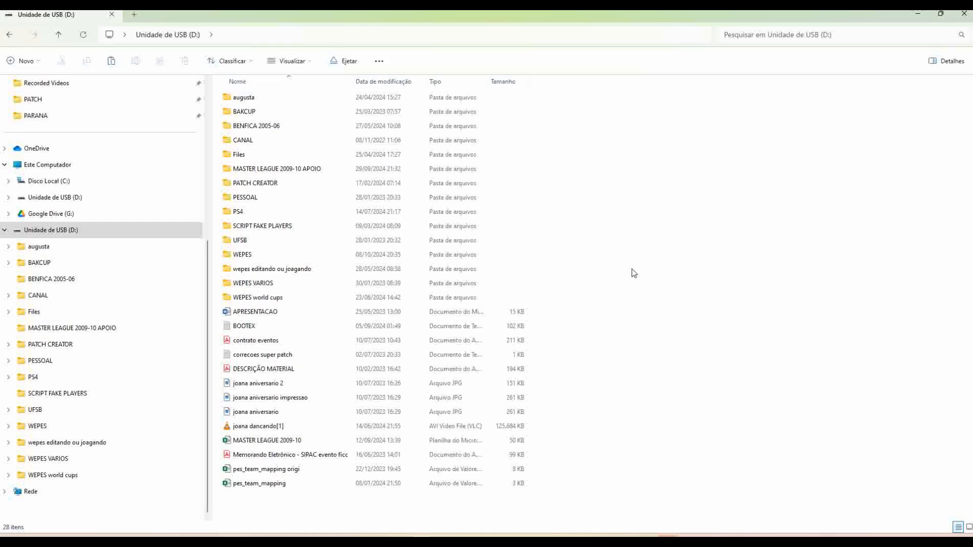
View the contents of the WEPES folder on the USB drive (D:) and return to TESTE PATCH in Downloads
left_click(238, 260)
double_click(238, 256)
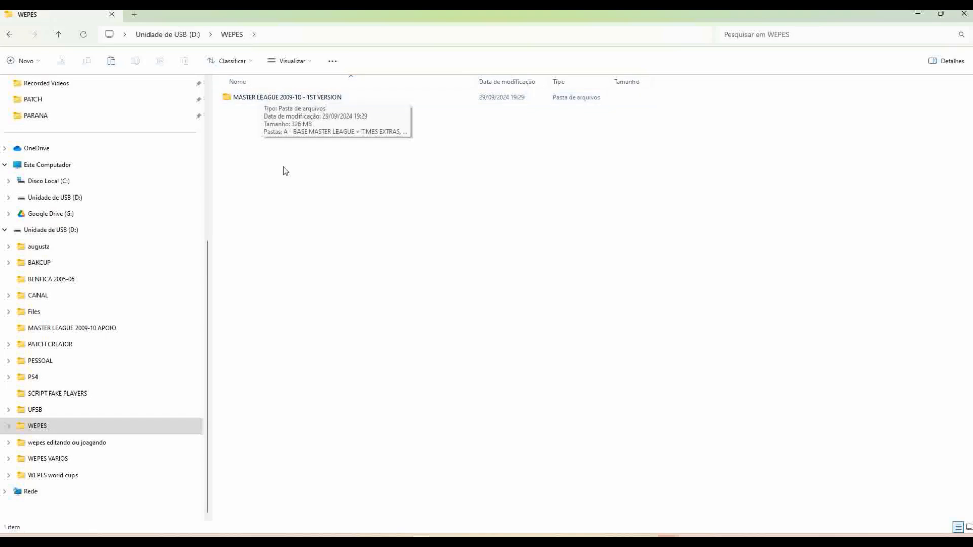
left_click(46, 432)
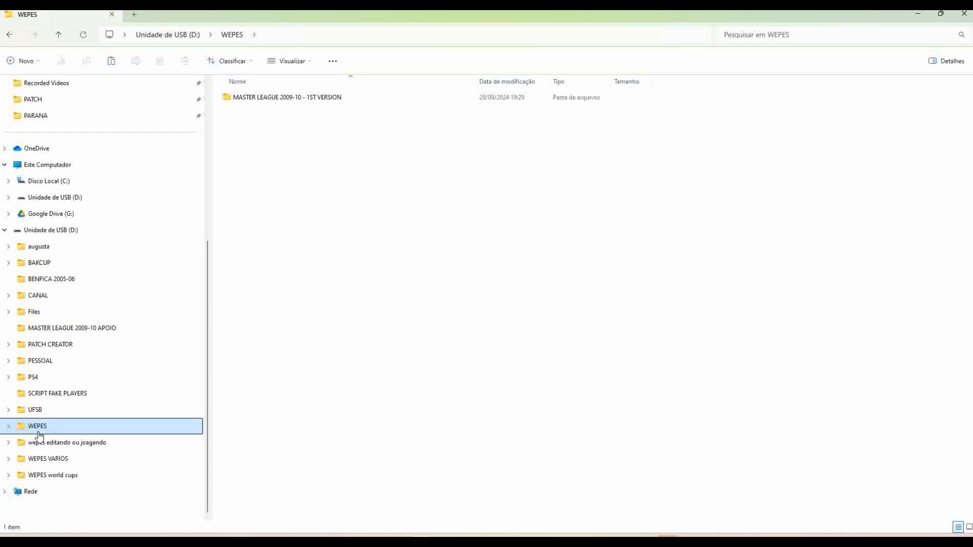
left_click(42, 236)
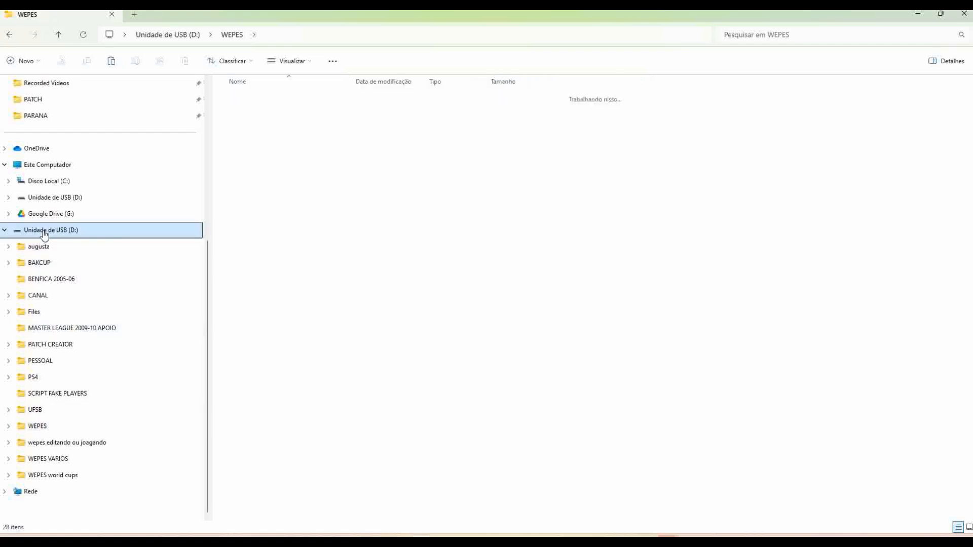
scroll(113, 254, "up", 5)
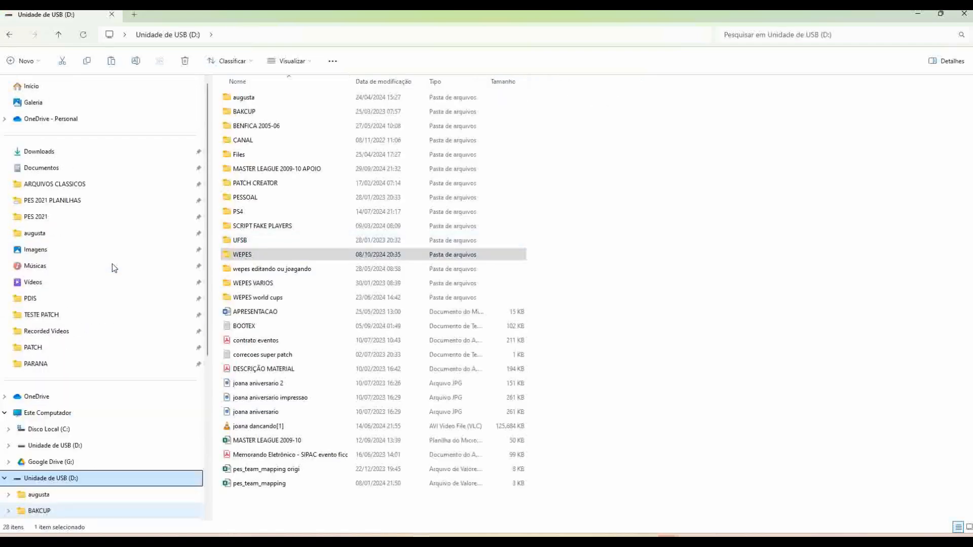
left_click(87, 152)
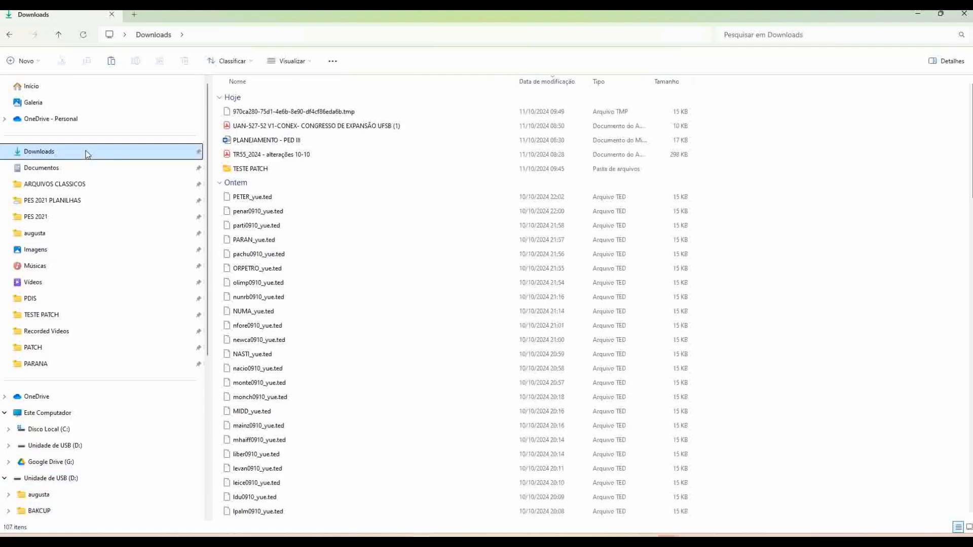
double_click(246, 169)
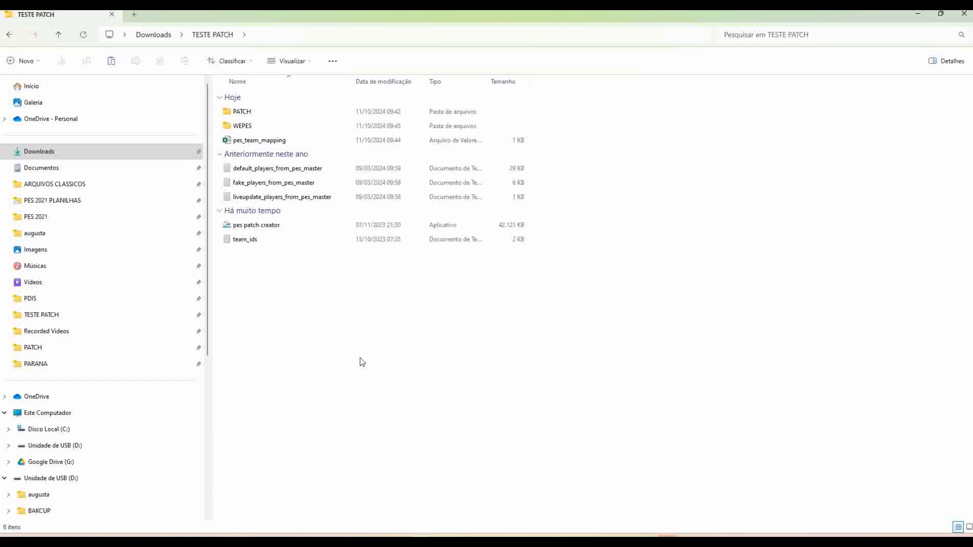